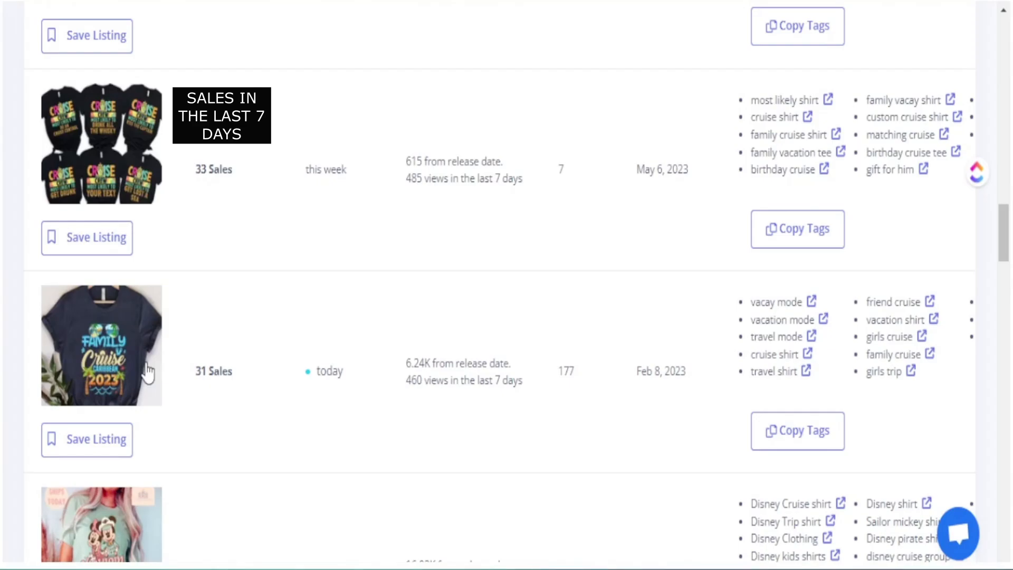
pyautogui.click(148, 372)
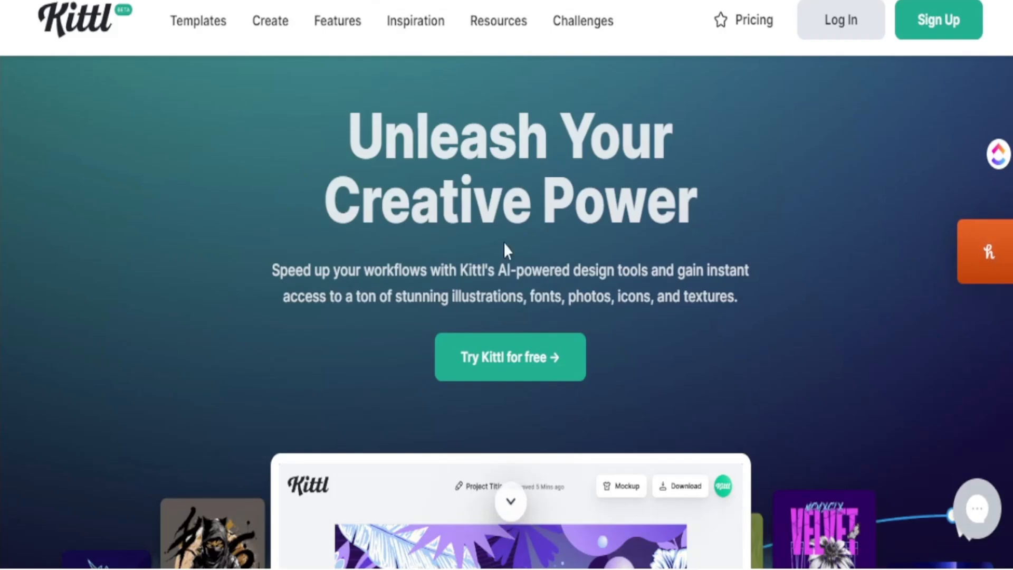
pyautogui.scroll(-4, 760, 311)
pyautogui.scroll(-4, 752, 303)
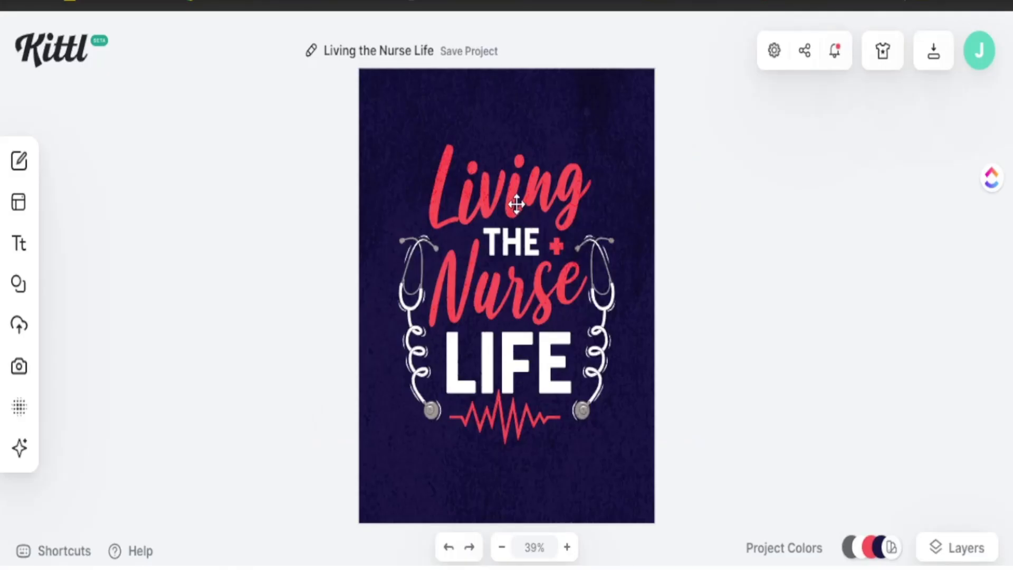
# Select the "Living" text and then the stethoscope beside "Nurse" in the Living the Nurse Life design
pyautogui.click(512, 197)
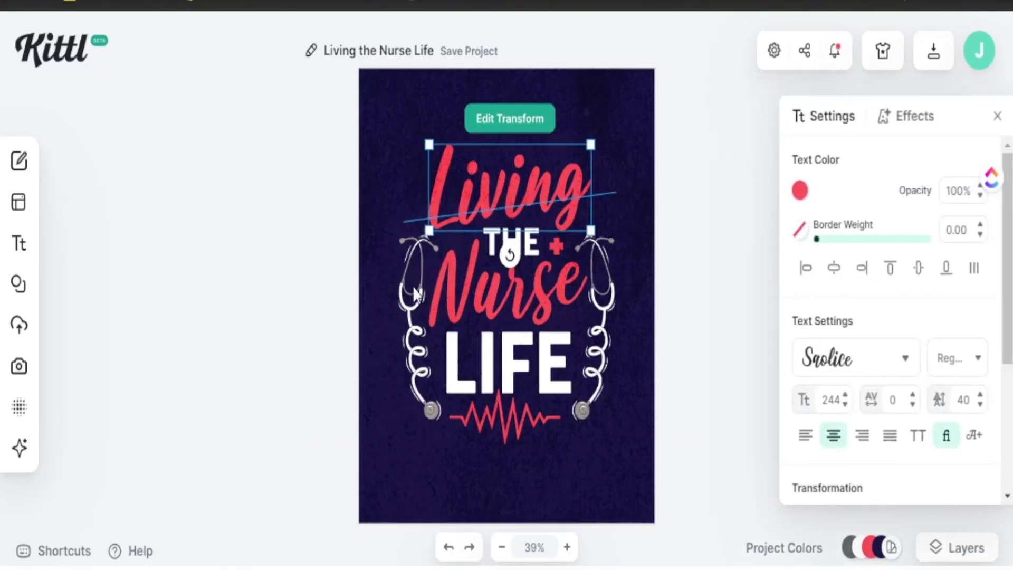
pyautogui.click(415, 292)
pyautogui.click(401, 307)
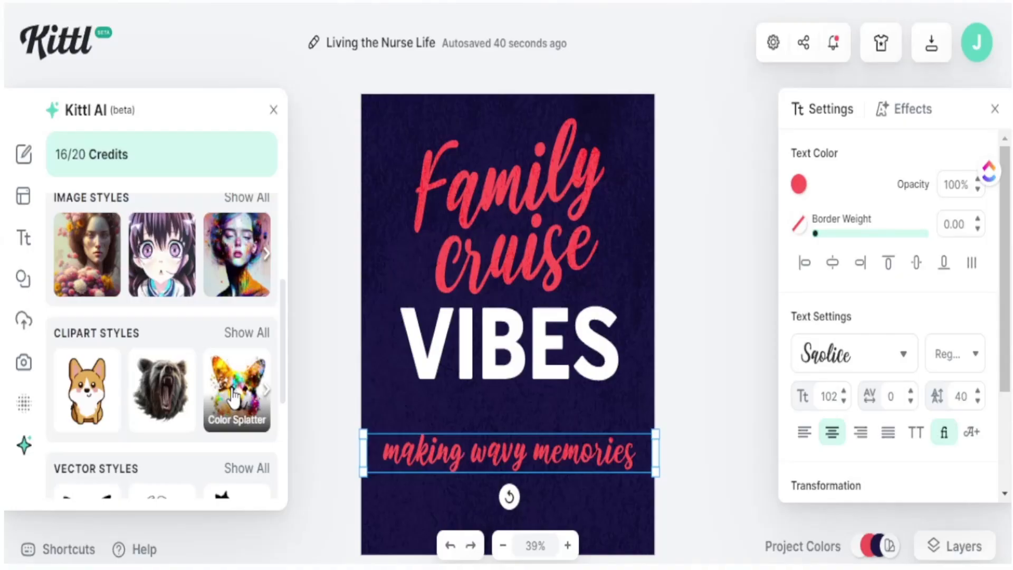
# Choose Color Splatter as the clipart style for the AI-generated image
pyautogui.scroll(-3, 189, 319)
pyautogui.hscroll(2, 189, 318)
pyautogui.scroll(3, 203, 350)
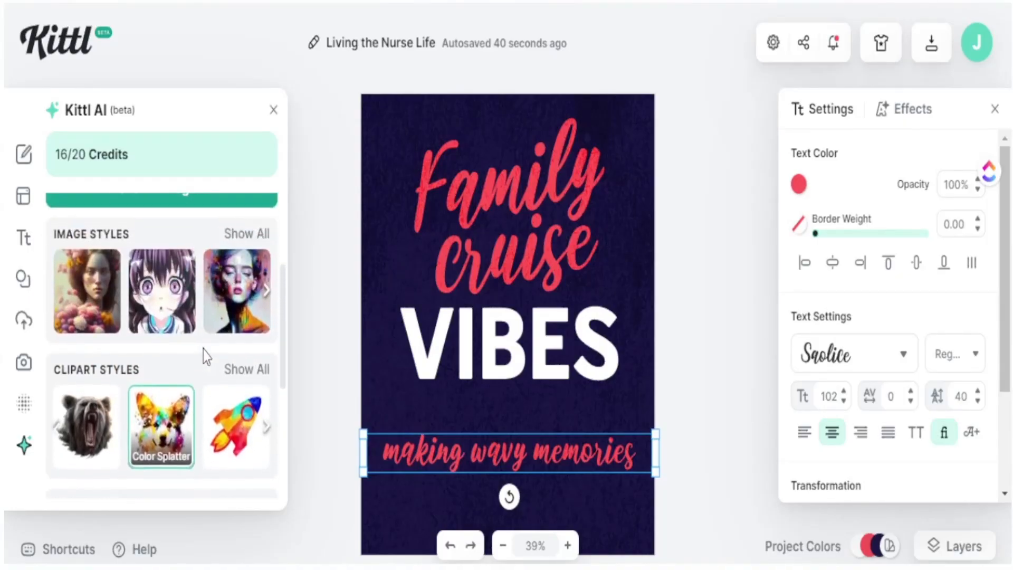
pyautogui.scroll(3, 204, 350)
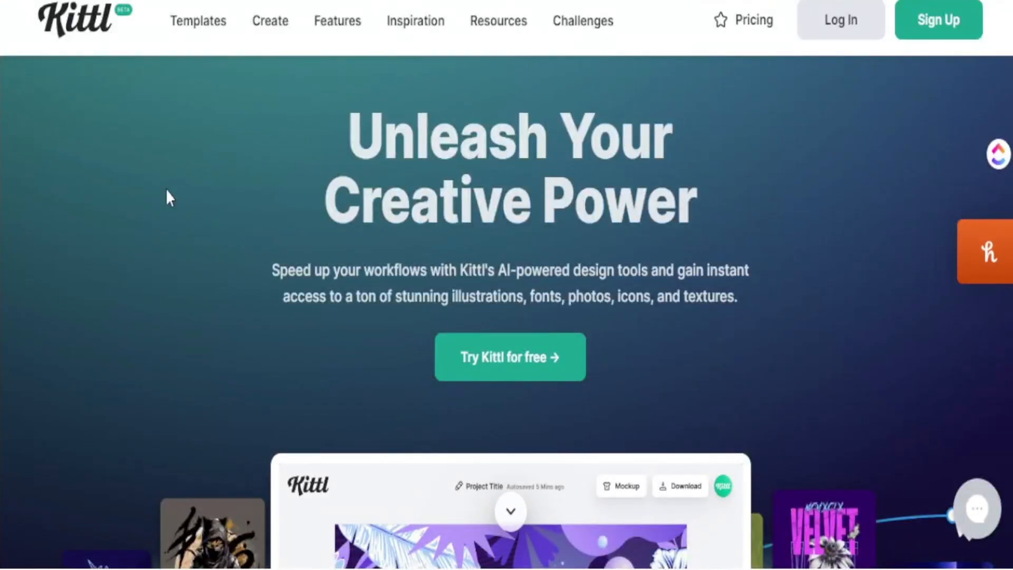
# Examine the Kittl homepage's sections on AI design tools, text editing, recoloring, ready-to-use templates and unlimited content
pyautogui.scroll(-3, 739, 302)
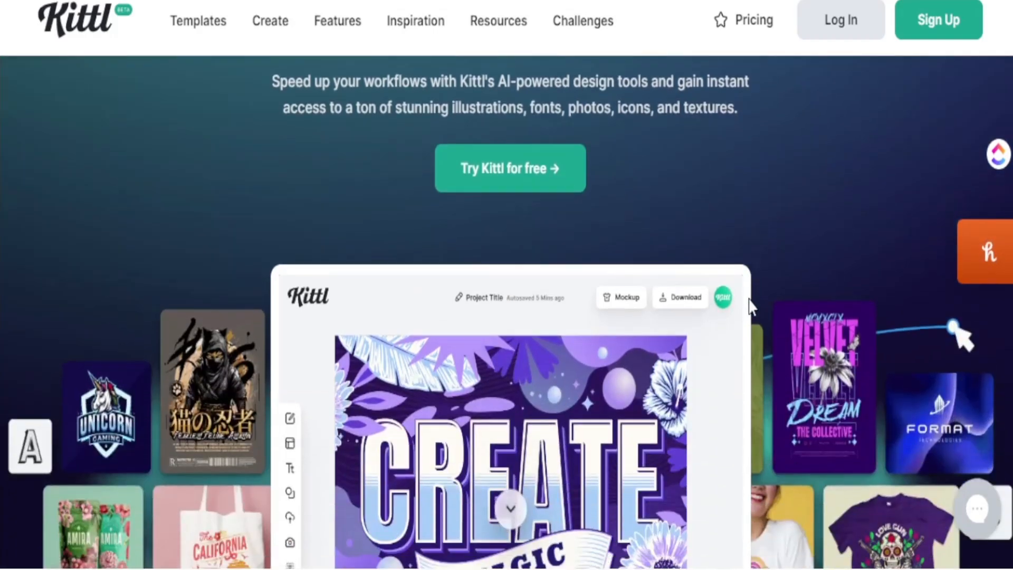
pyautogui.scroll(-3, 752, 306)
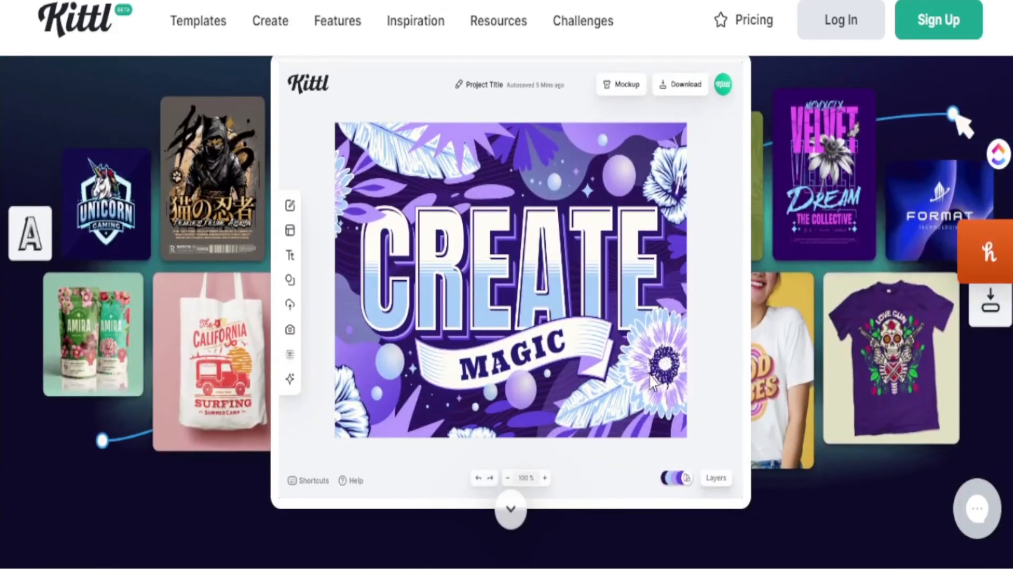
pyautogui.scroll(-6, 760, 390)
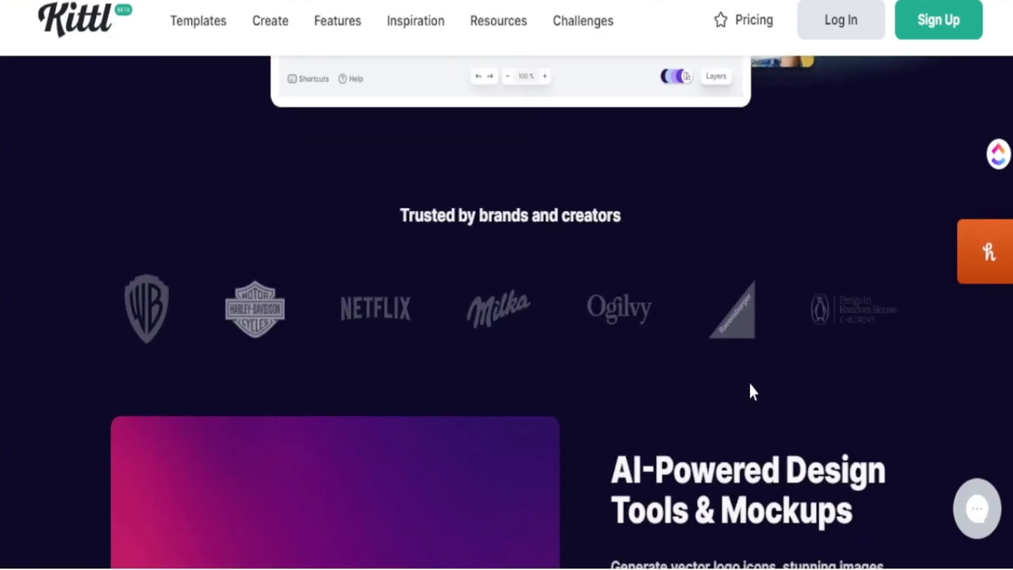
pyautogui.scroll(-5, 753, 392)
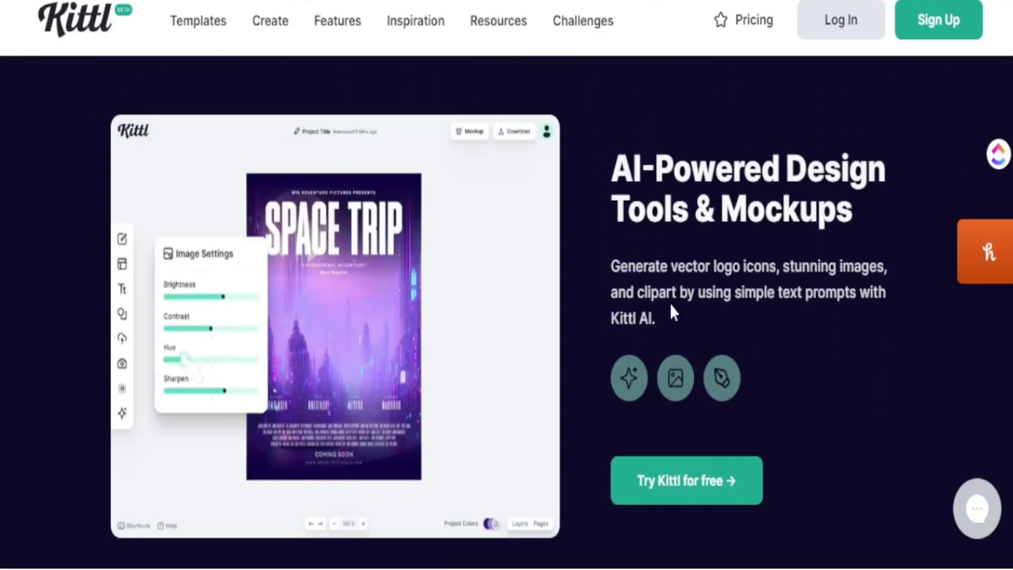
pyautogui.scroll(-5, 675, 307)
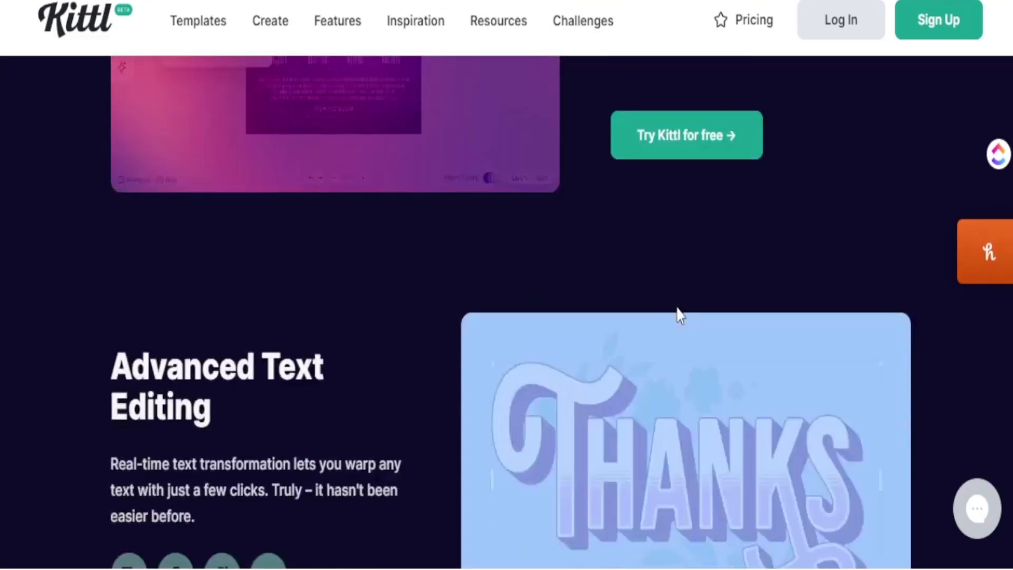
pyautogui.scroll(-5, 677, 309)
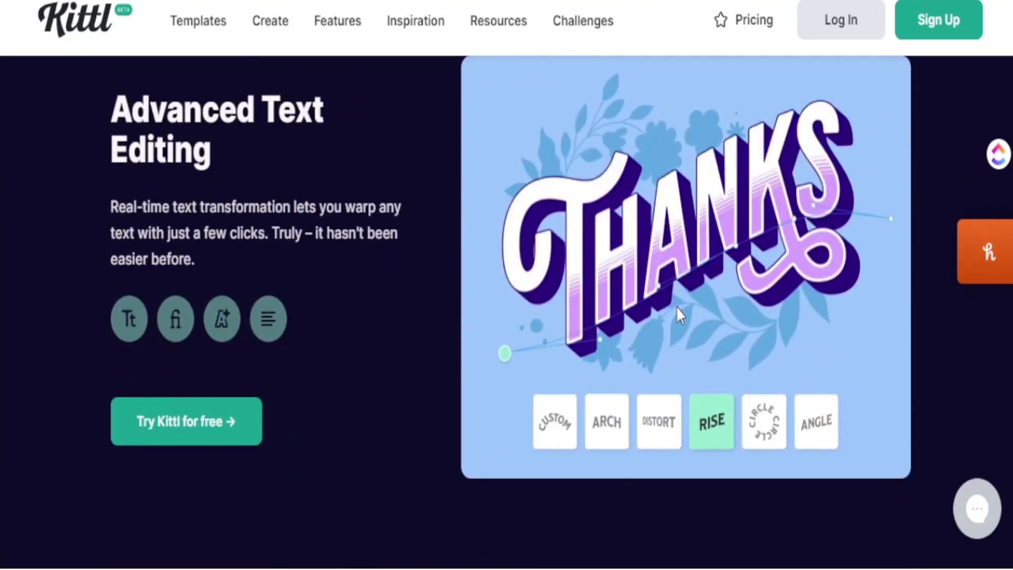
pyautogui.scroll(-5, 677, 309)
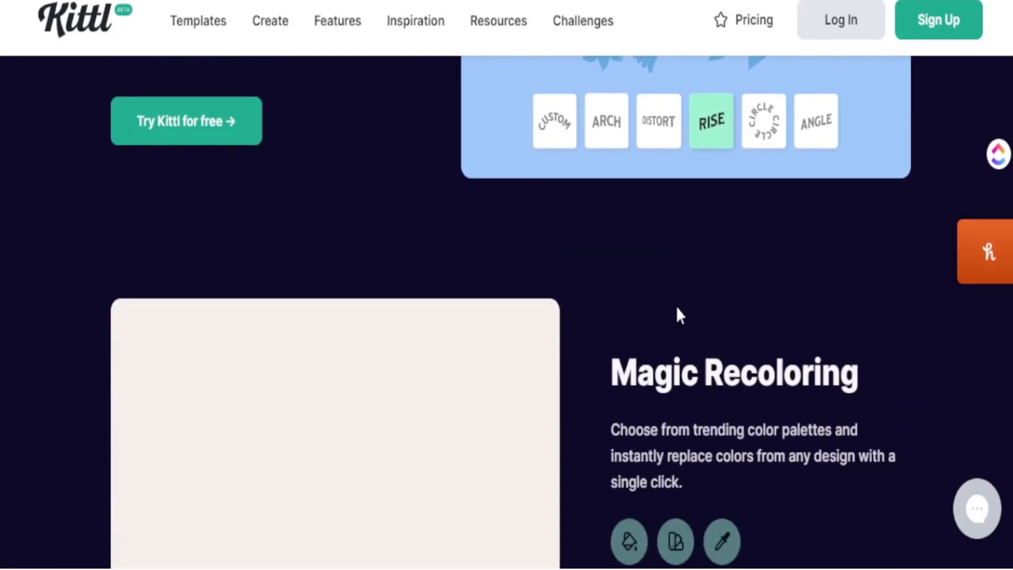
pyautogui.scroll(-3, 678, 315)
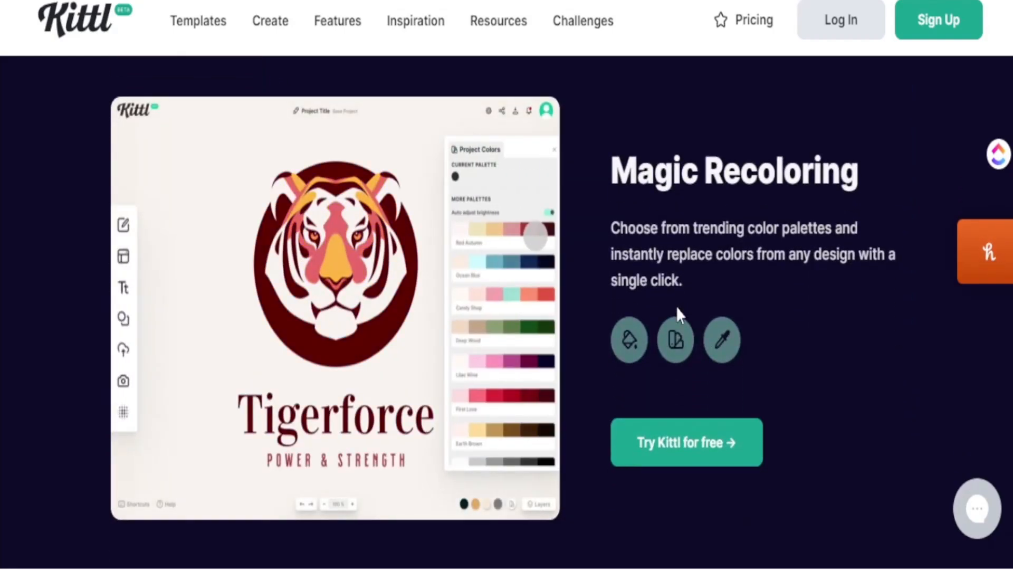
pyautogui.scroll(-7, 677, 309)
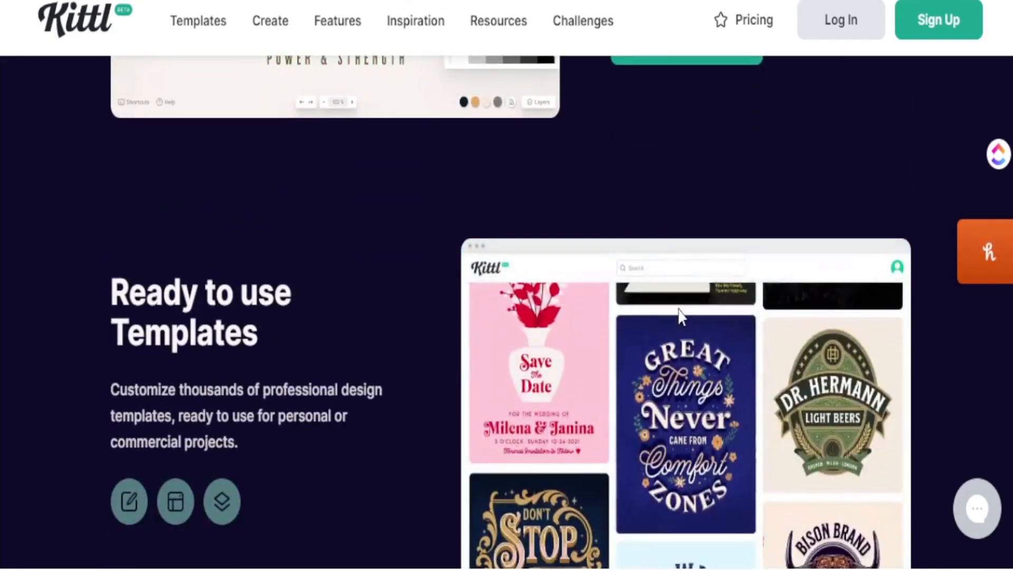
pyautogui.scroll(-2, 679, 313)
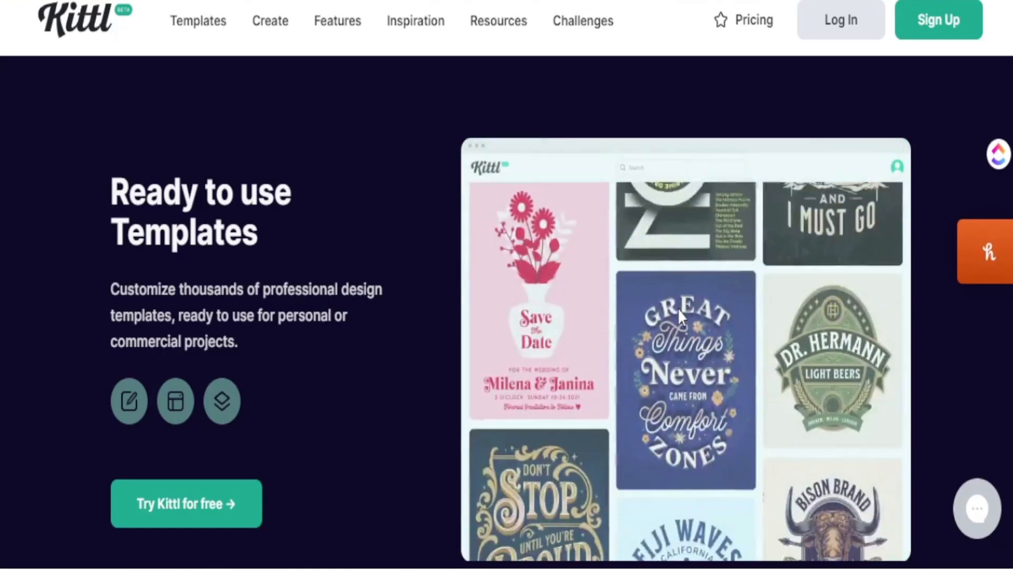
pyautogui.scroll(-10, 680, 316)
pyautogui.scroll(-8, 680, 317)
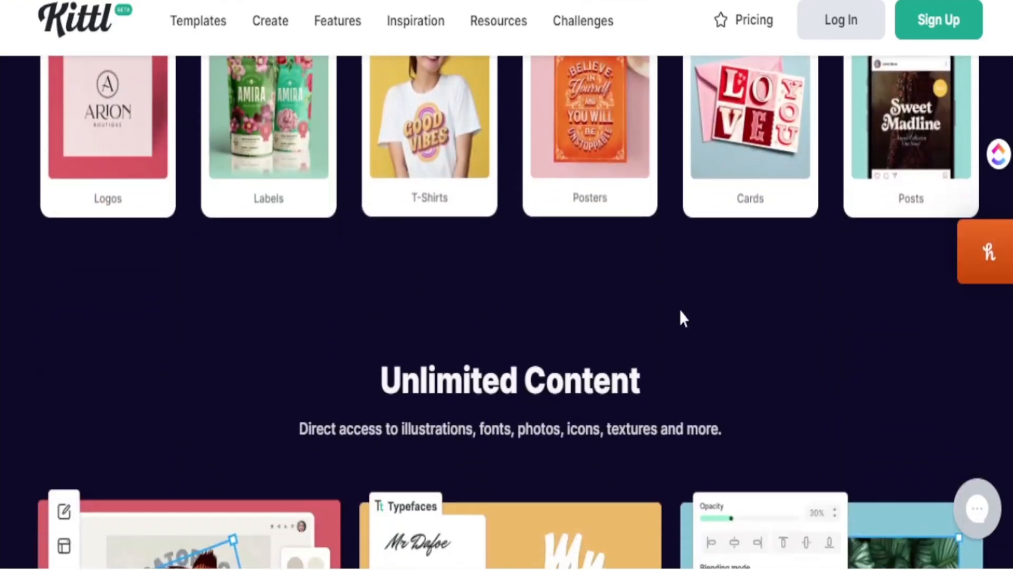
pyautogui.scroll(-4, 681, 317)
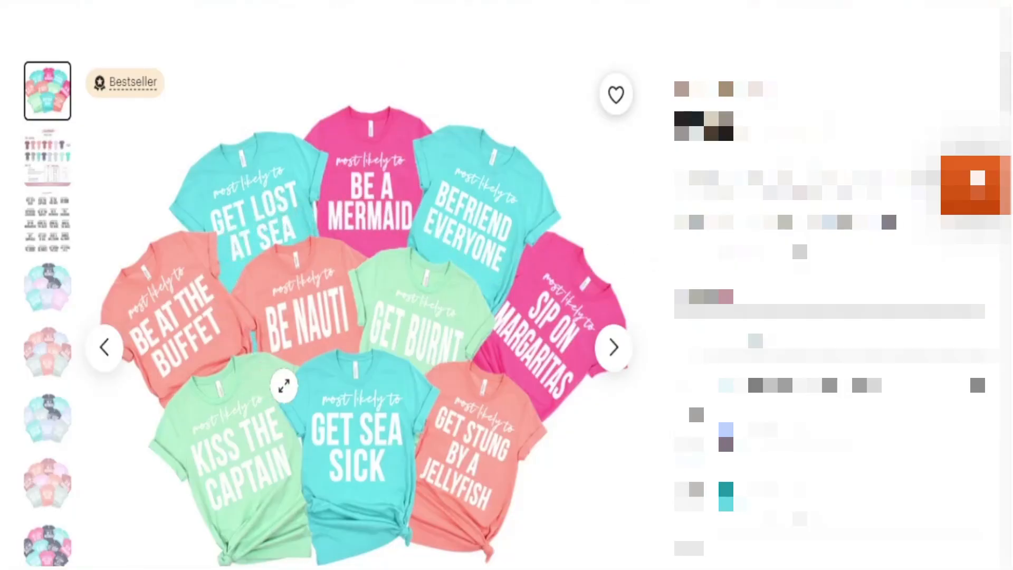
# Review the "most likely to" cruise shirt listing on Etsy down to its related searches and reviews
pyautogui.scroll(-10, 283, 386)
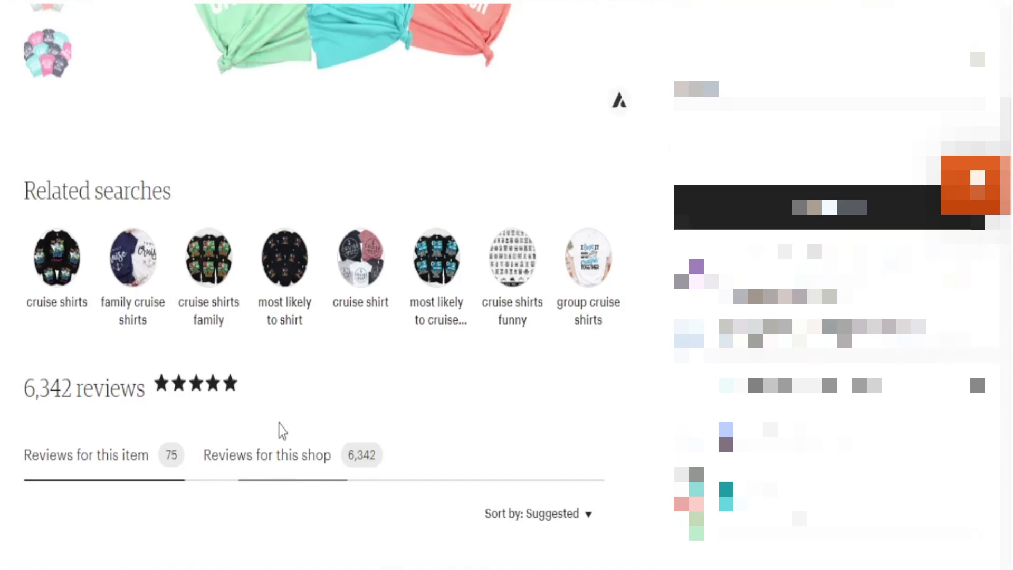
pyautogui.scroll(5, 310, 421)
pyautogui.scroll(3, 311, 423)
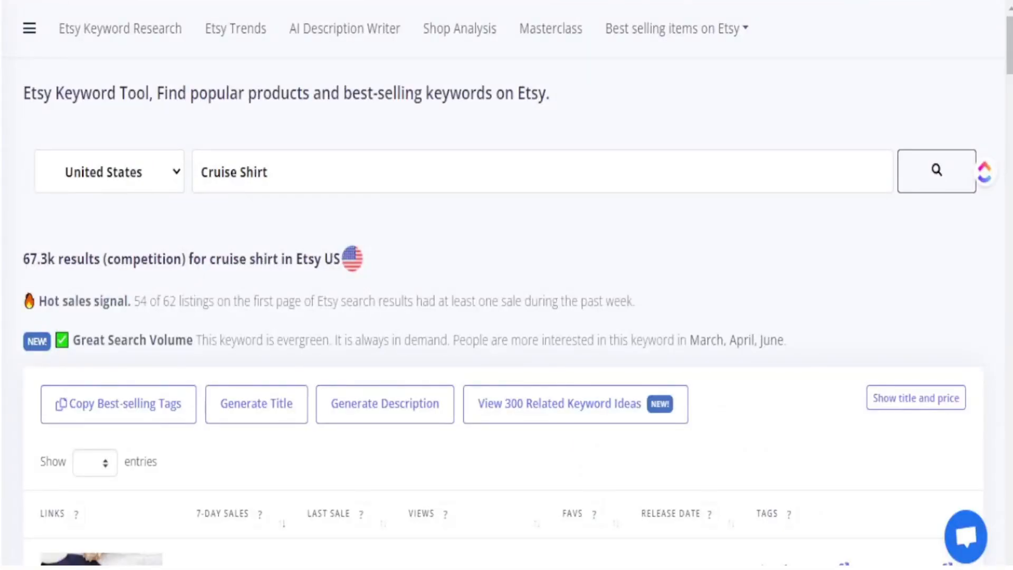
# Check the competition, sales signal and search volume for the Cruise Shirt keyword in the Etsy keyword tool
pyautogui.click(359, 188)
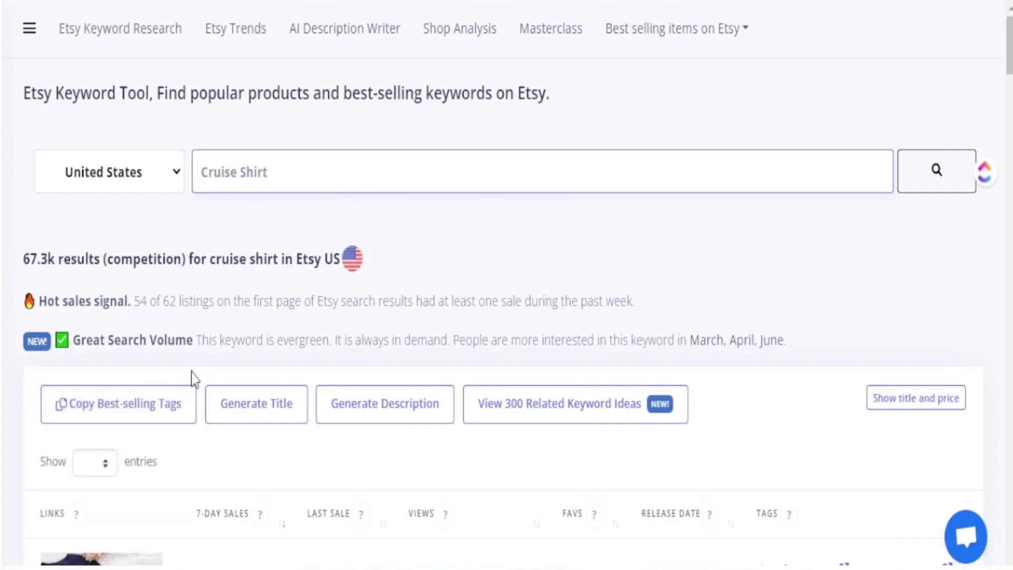
pyautogui.scroll(-4, 261, 463)
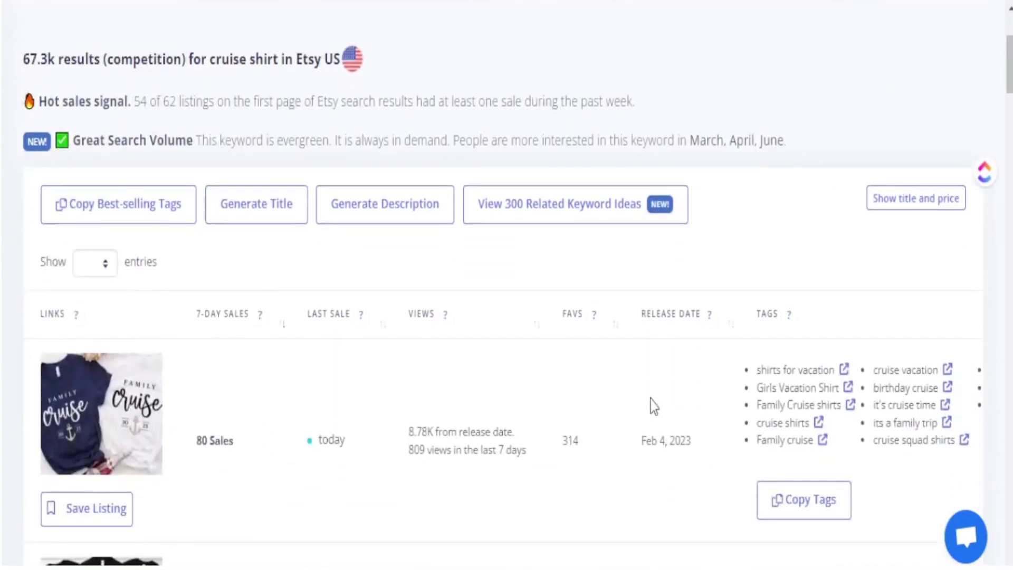
pyautogui.scroll(4, 254, 435)
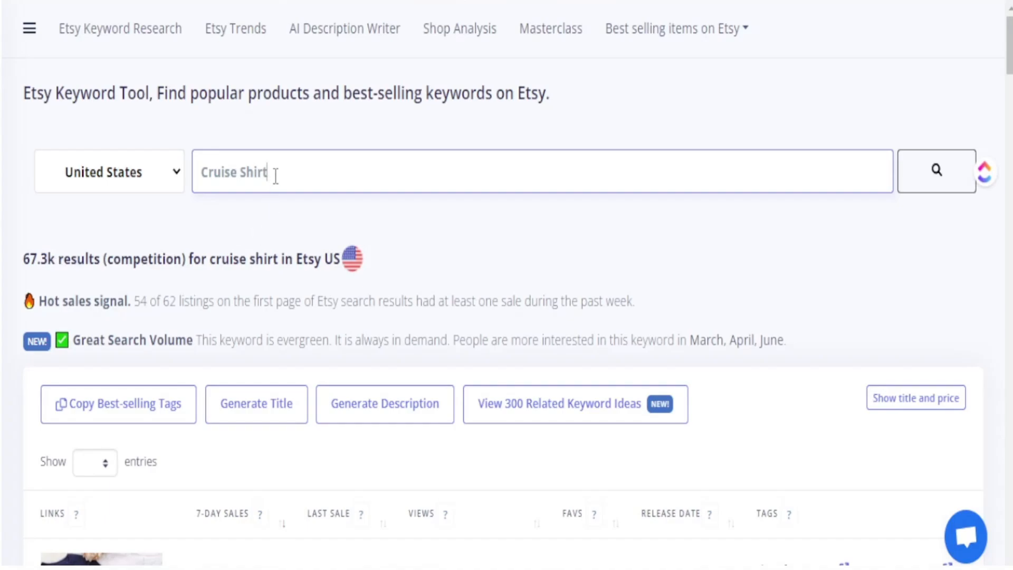
pyautogui.moveTo(276, 176); pyautogui.dragTo(185, 167)
pyautogui.moveTo(56, 261); pyautogui.dragTo(23, 258)
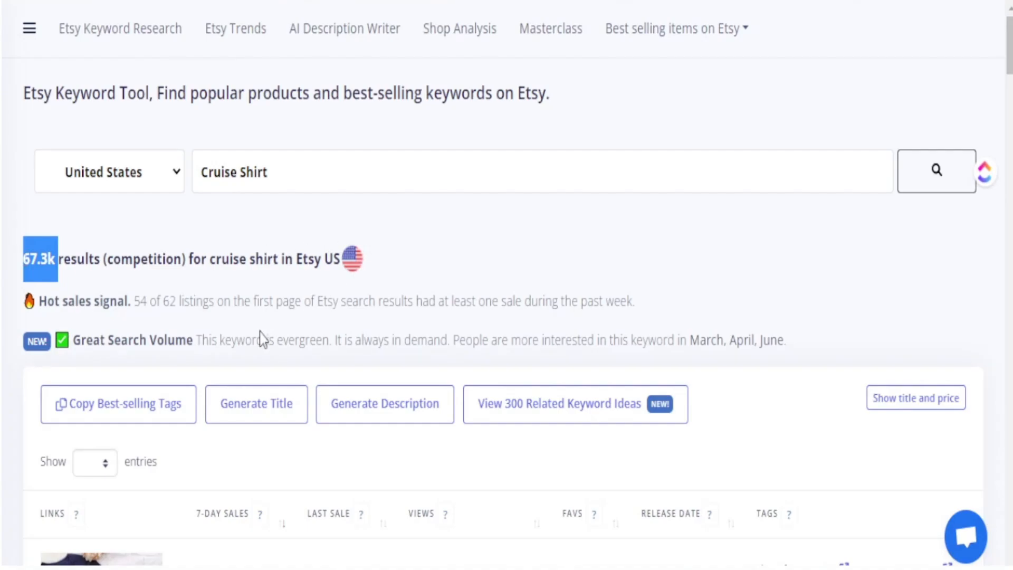
# Compare the top Cruise Shirt listings by 7-day sales, last sale, views, favorites and release date
pyautogui.scroll(-5, 225, 379)
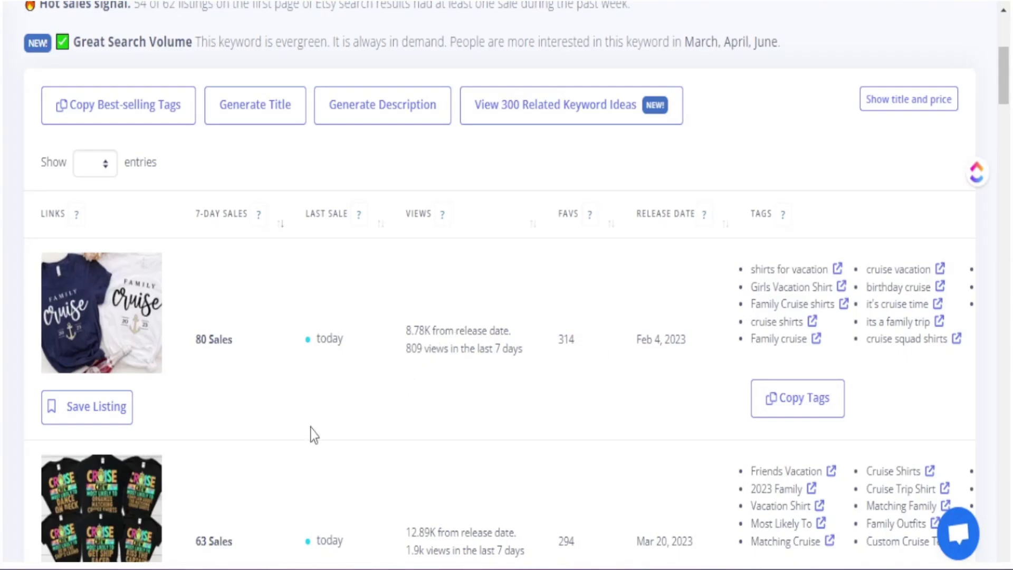
pyautogui.scroll(-4, 235, 431)
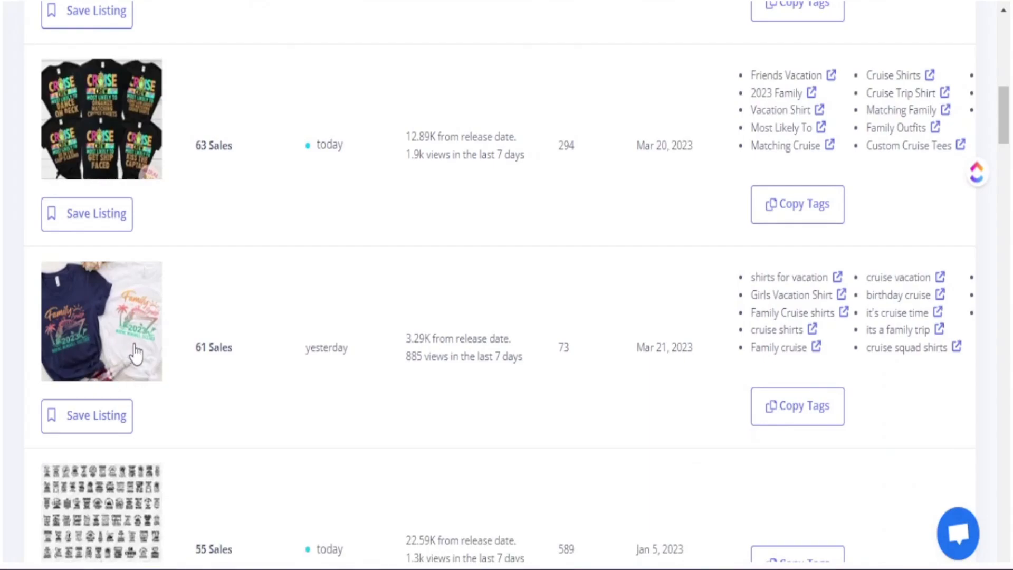
pyautogui.scroll(1, 146, 362)
pyautogui.scroll(6, 146, 362)
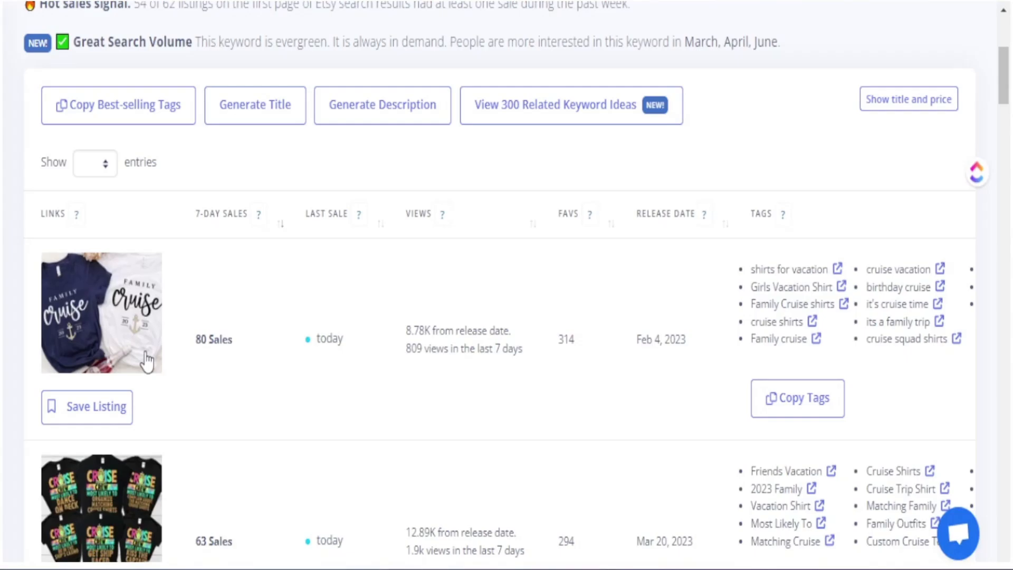
pyautogui.scroll(-4, 147, 362)
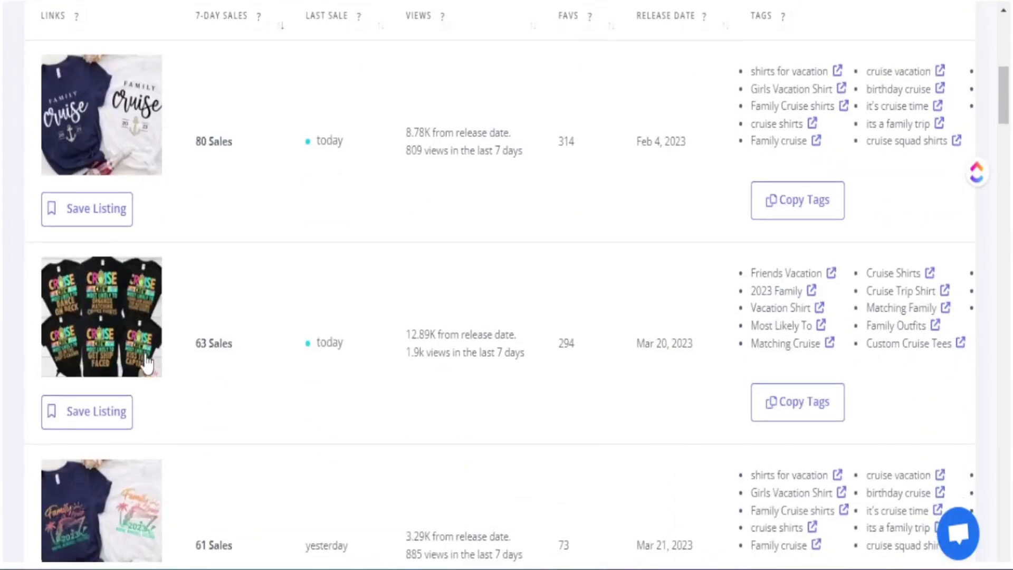
pyautogui.scroll(-12, 150, 367)
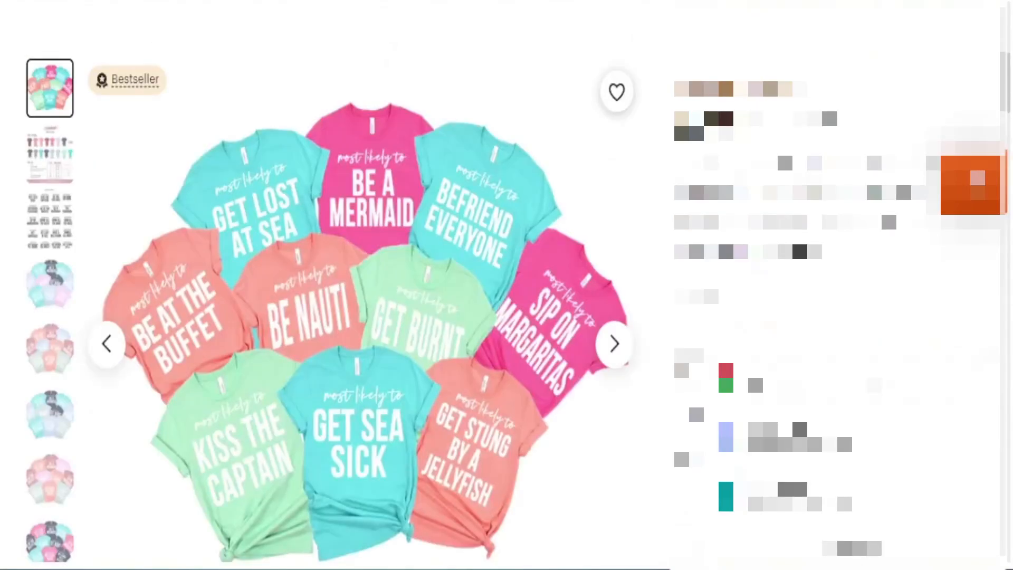
# Inspect the "most likely to" shirt listing's bestseller badge and item reviews, and view the Family Cruise Caribbean 2023 shirt listing
pyautogui.moveTo(138, 99)
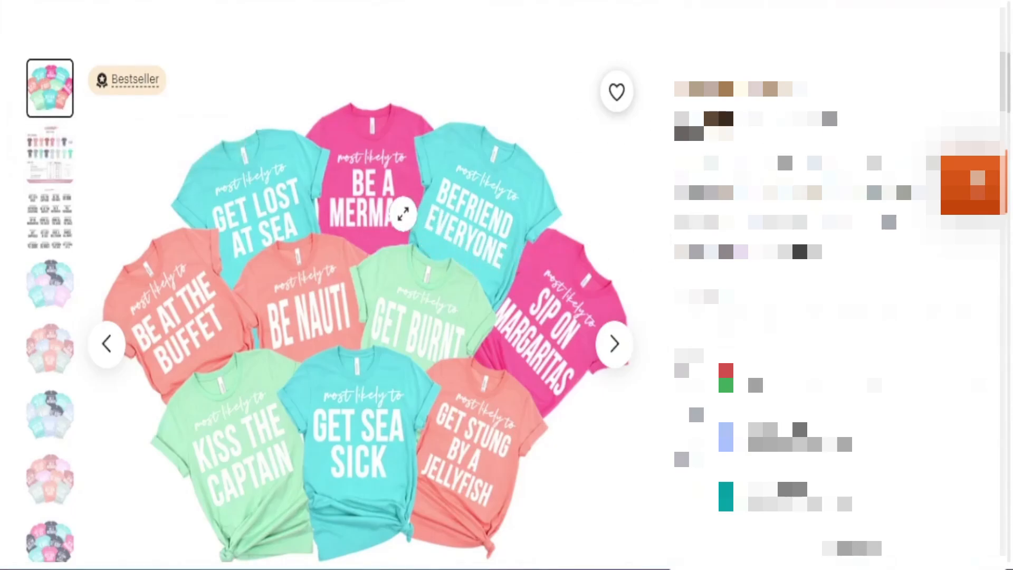
pyautogui.scroll(-5, 285, 380)
pyautogui.scroll(-3, 286, 383)
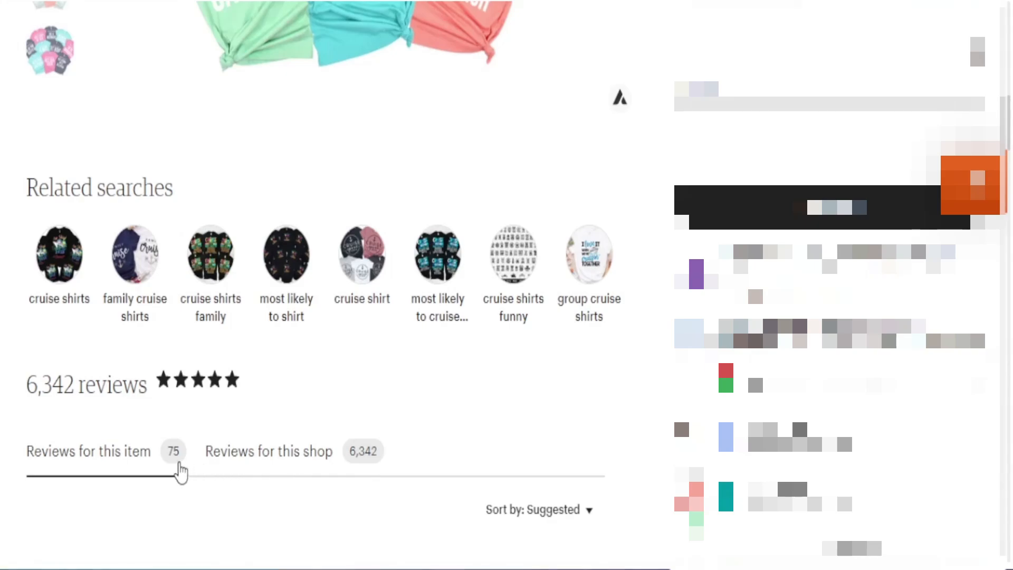
pyautogui.scroll(7, 308, 416)
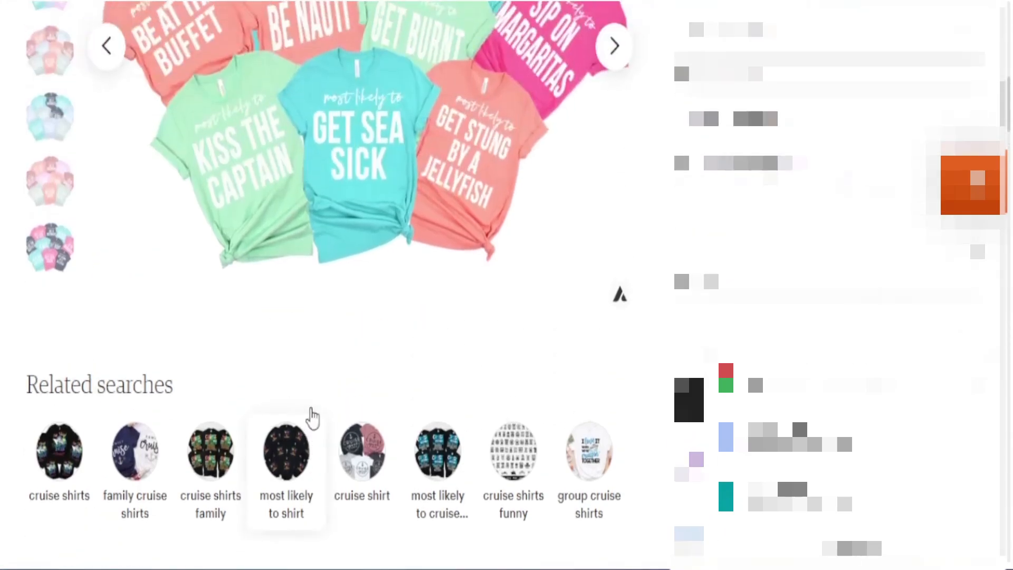
pyautogui.scroll(2, 362, 417)
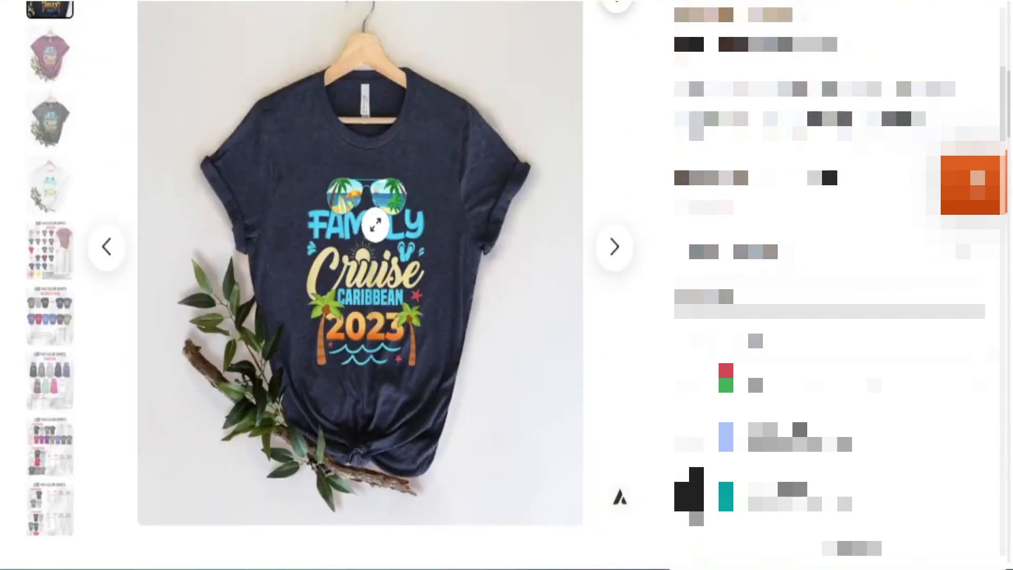
pyautogui.scroll(2, 348, 274)
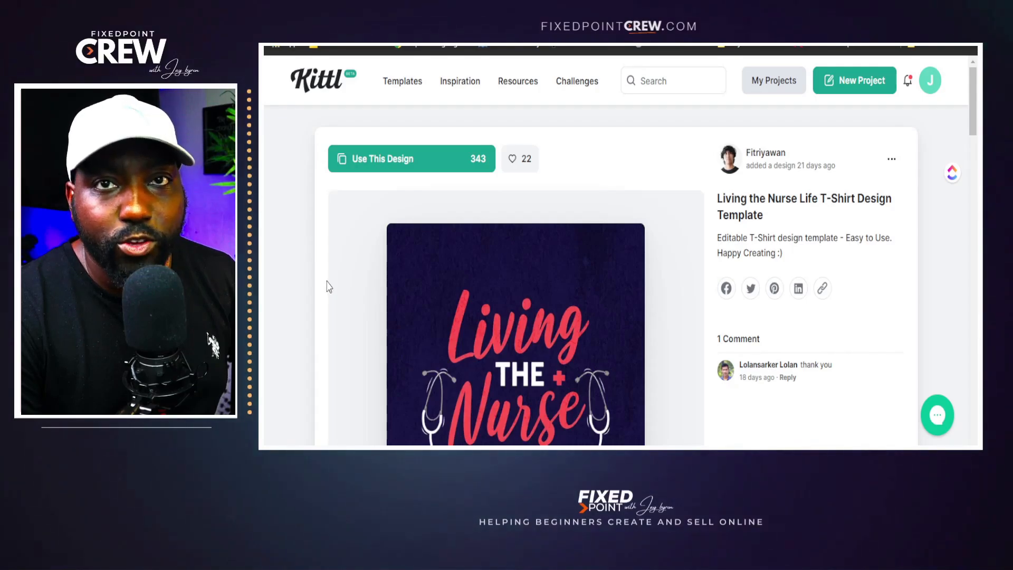
# Review the Living the Nurse Life T-shirt template's preview and description
pyautogui.scroll(-2, 327, 287)
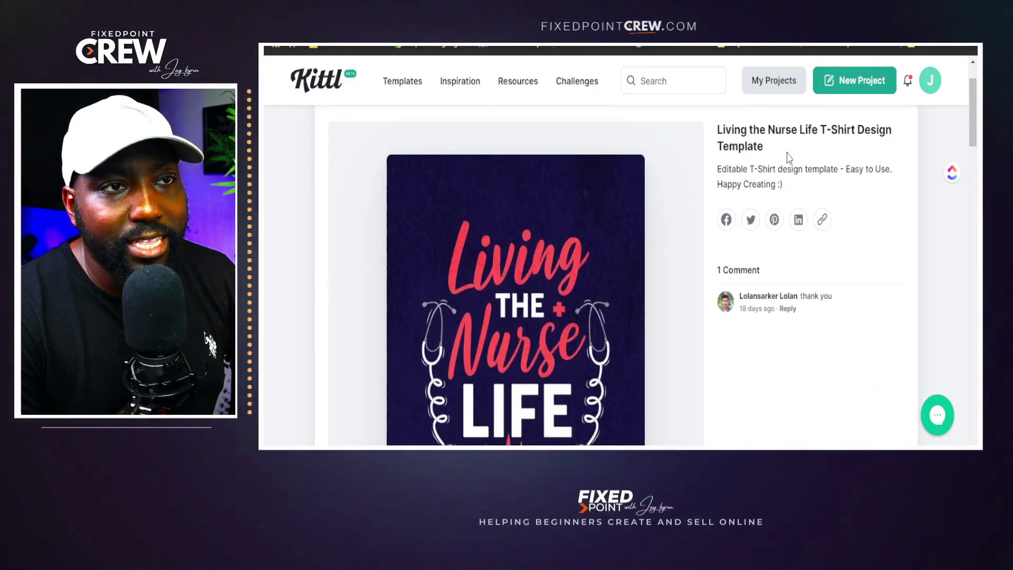
pyautogui.scroll(-2, 547, 300)
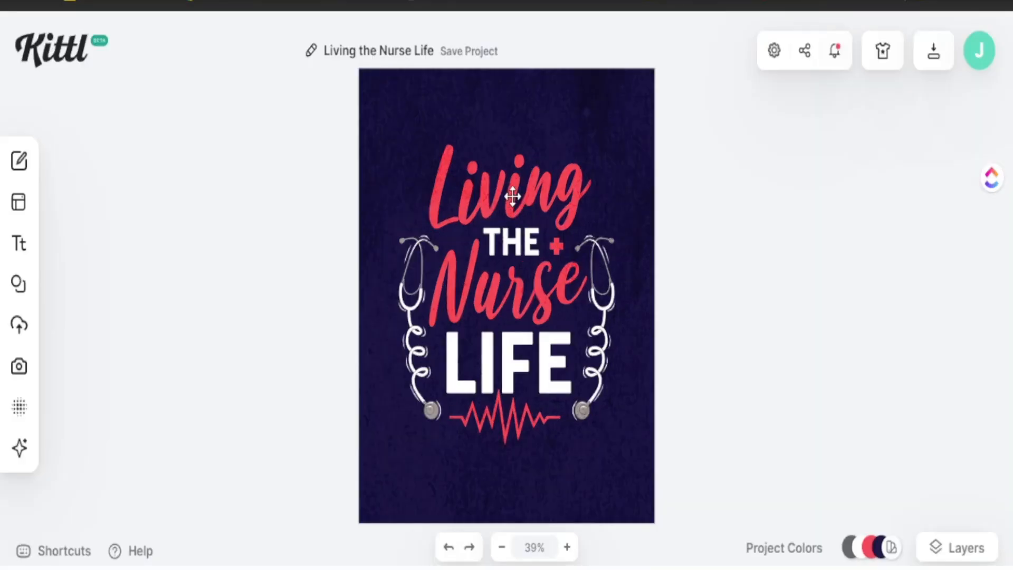
# Delete the pair of stethoscope graphics on both sides of the lettering
pyautogui.click(511, 197)
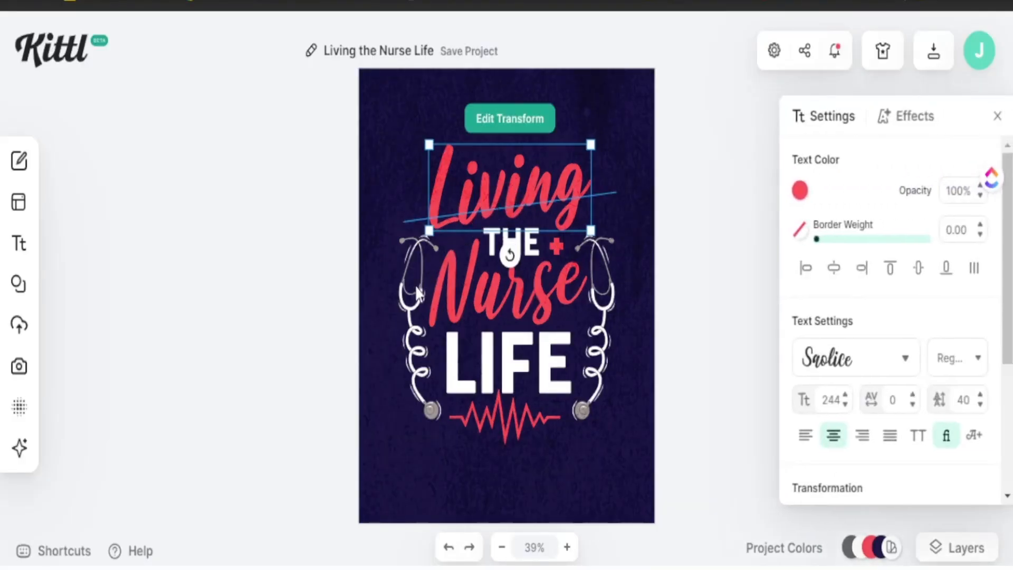
pyautogui.click(414, 294)
pyautogui.click(401, 307)
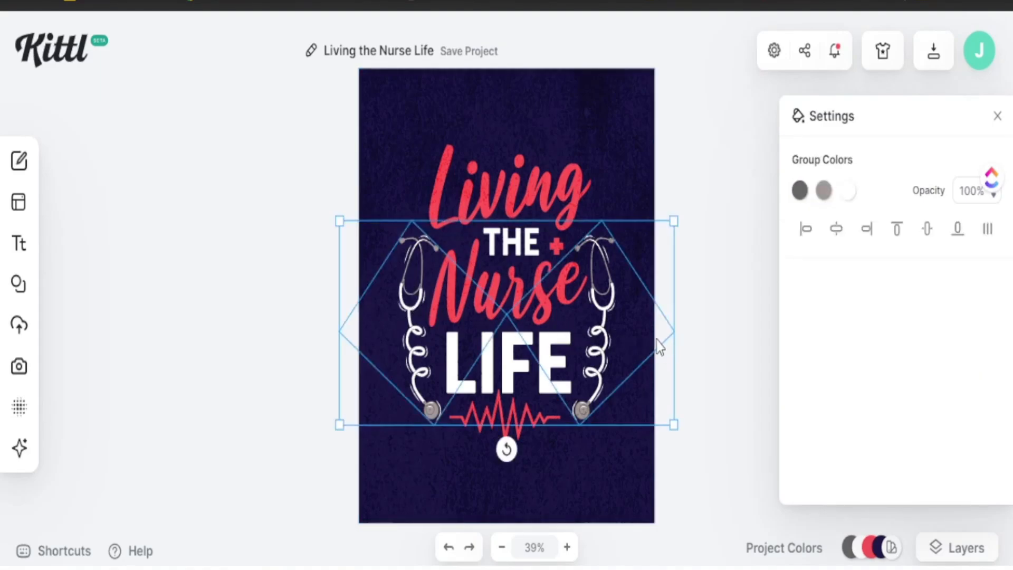
pyautogui.click(635, 346)
pyautogui.click(597, 337)
pyautogui.moveTo(597, 338)
pyautogui.mouseDown()
pyautogui.moveTo(628, 334)
pyautogui.moveTo(599, 342)
pyautogui.moveTo(596, 333)
pyautogui.mouseUp()
pyautogui.press('Delete')
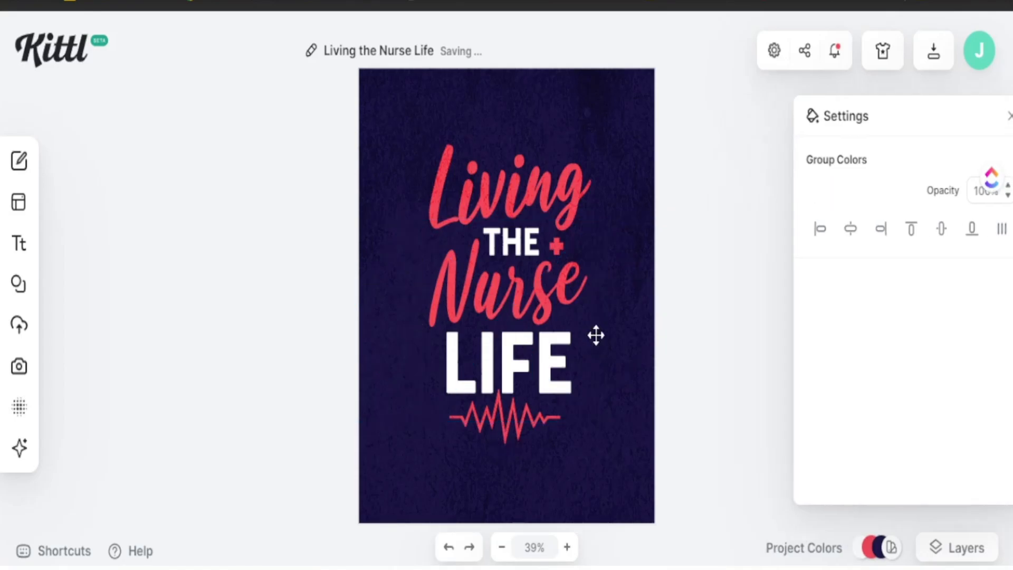
# Replace the word Living at the top of the design with "Family"
pyautogui.click(458, 228)
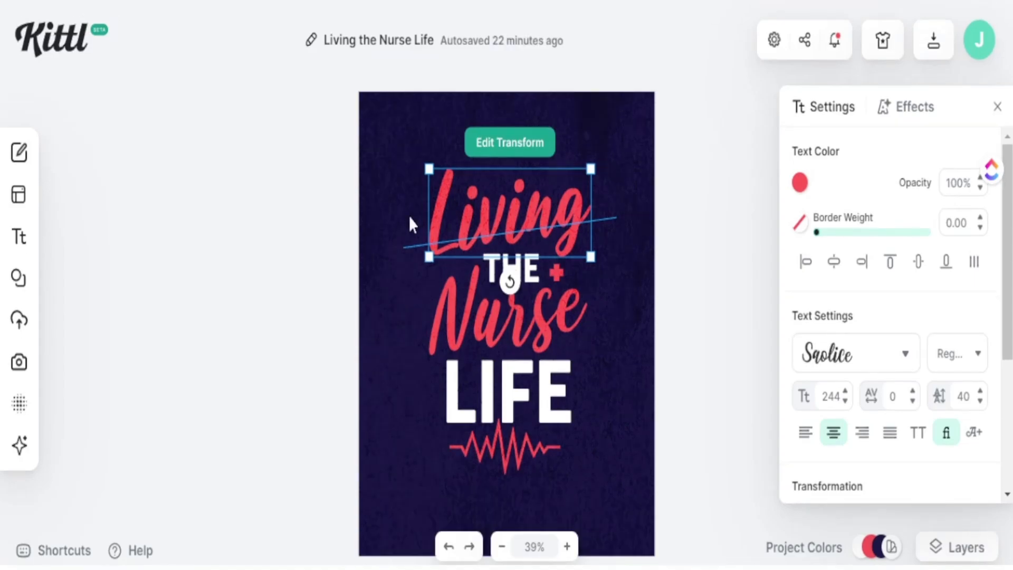
pyautogui.click(410, 217)
pyautogui.click(467, 216)
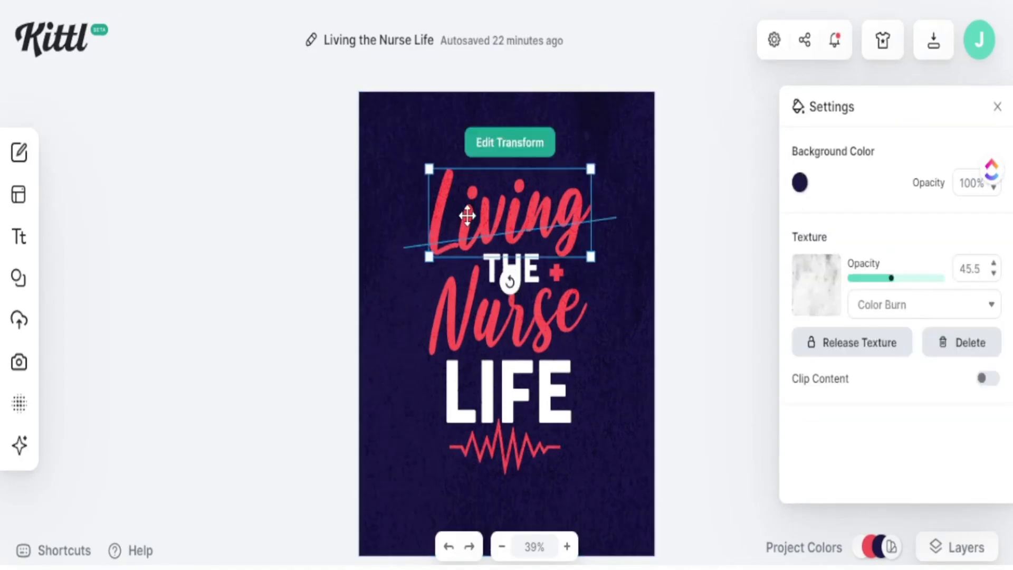
pyautogui.doubleClick(467, 216)
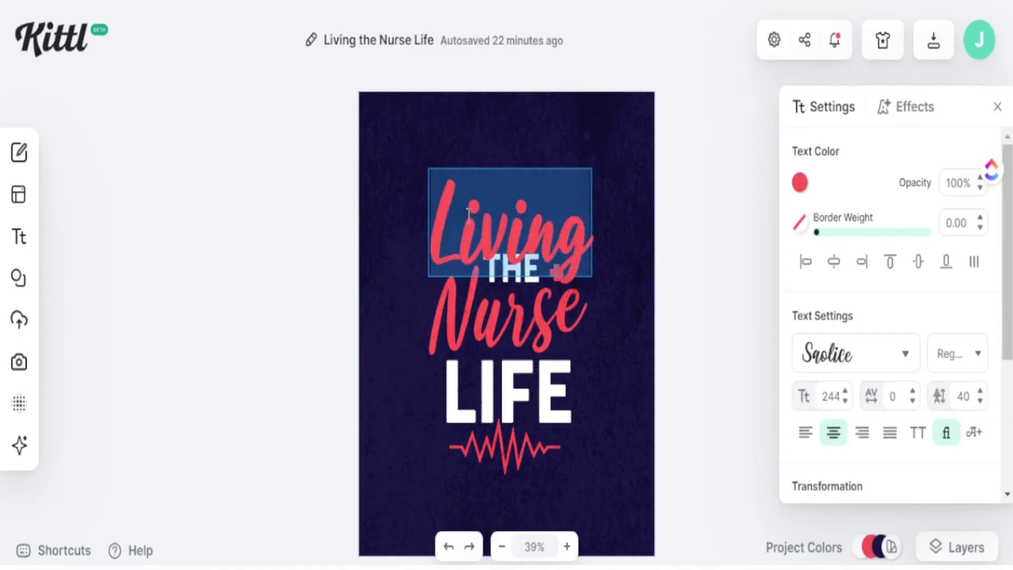
pyautogui.write('Family')
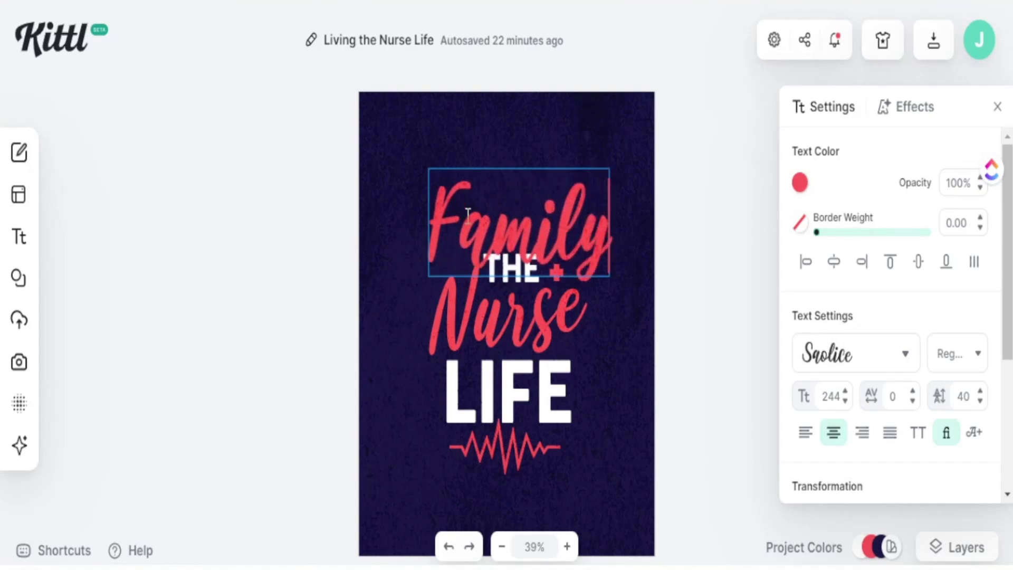
pyautogui.press('Escape')
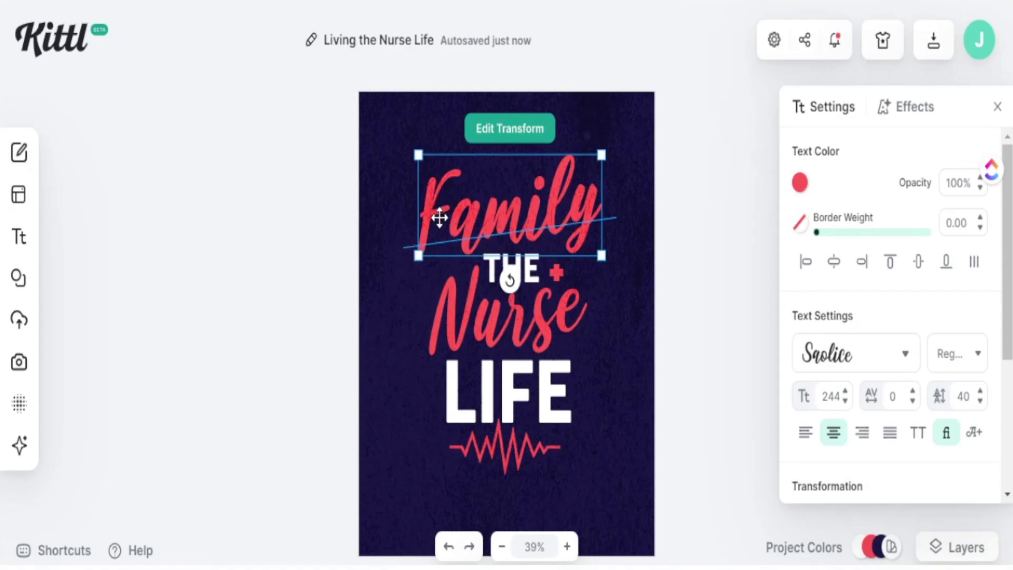
# Try the Wave and Flag transformations on the Family text, and go back to Angle with a reduced curve
pyautogui.scroll(-4, 914, 389)
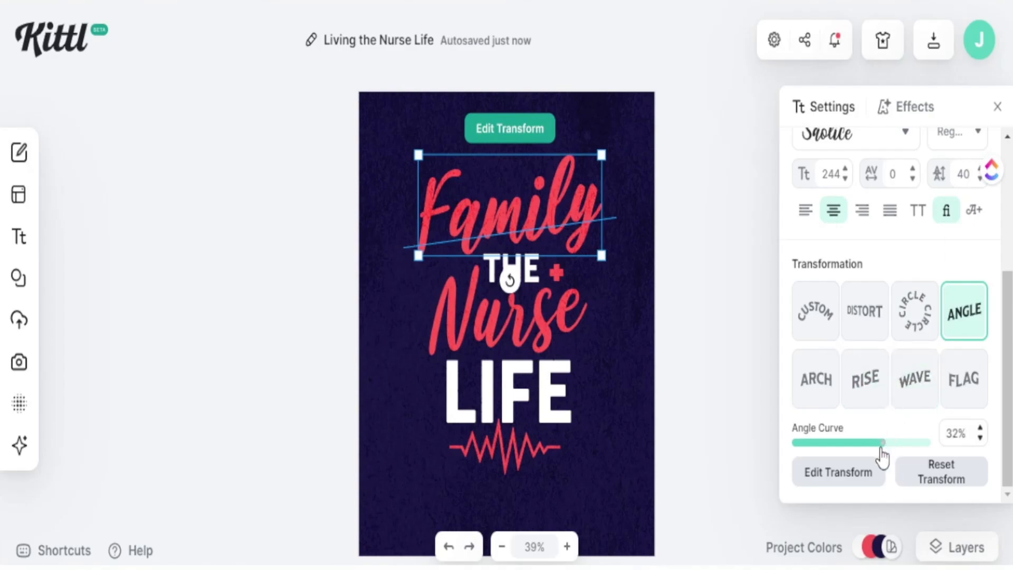
pyautogui.moveTo(887, 453)
pyautogui.mouseDown()
pyautogui.moveTo(925, 456)
pyautogui.moveTo(890, 452)
pyautogui.mouseUp()
pyautogui.click(917, 393)
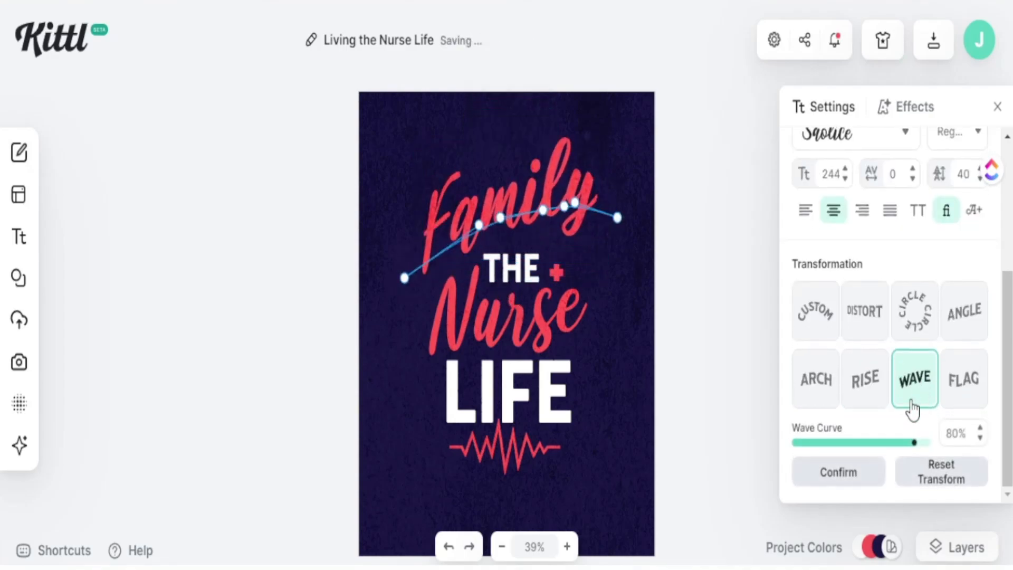
pyautogui.click(965, 399)
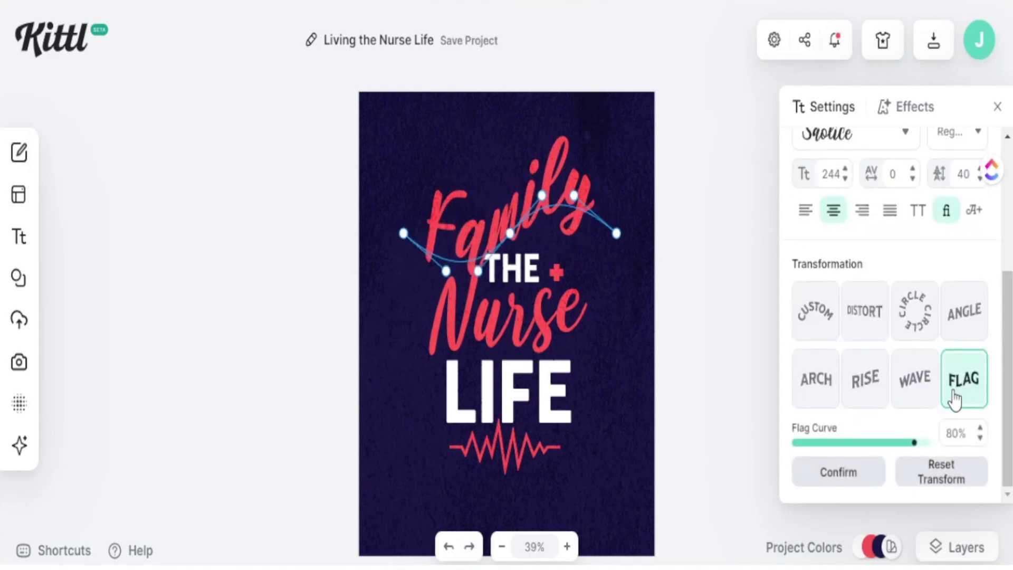
pyautogui.click(959, 332)
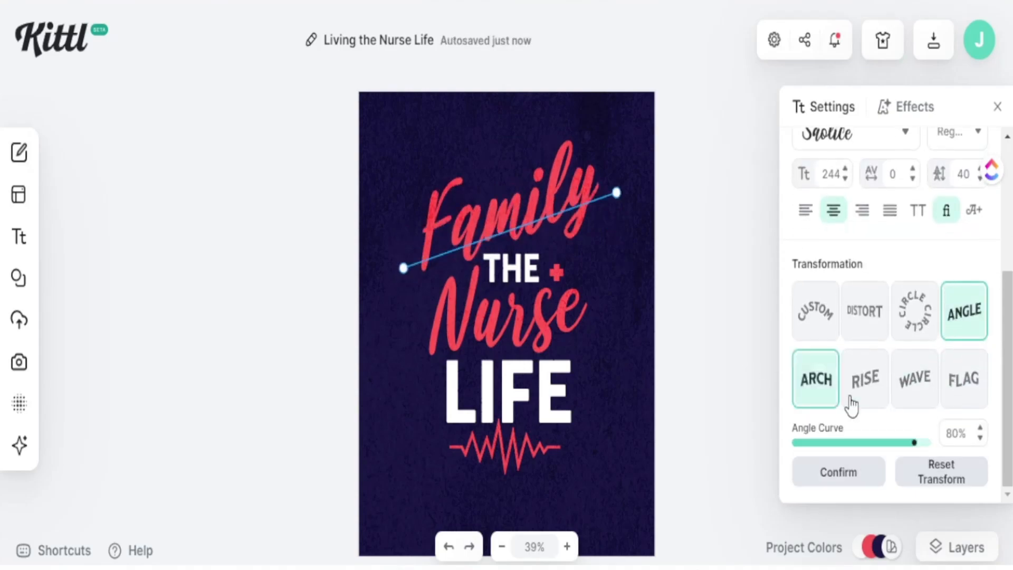
pyautogui.moveTo(913, 450); pyautogui.dragTo(893, 450)
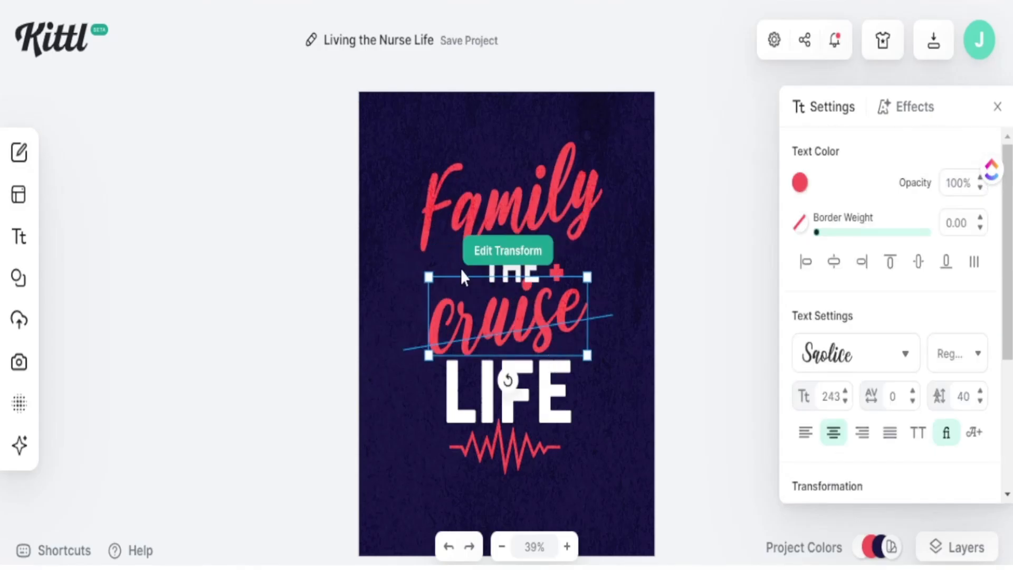
# Delete THE and the red cross, and move cruise and LIFE up to close the gaps beneath Family
pyautogui.click(460, 276)
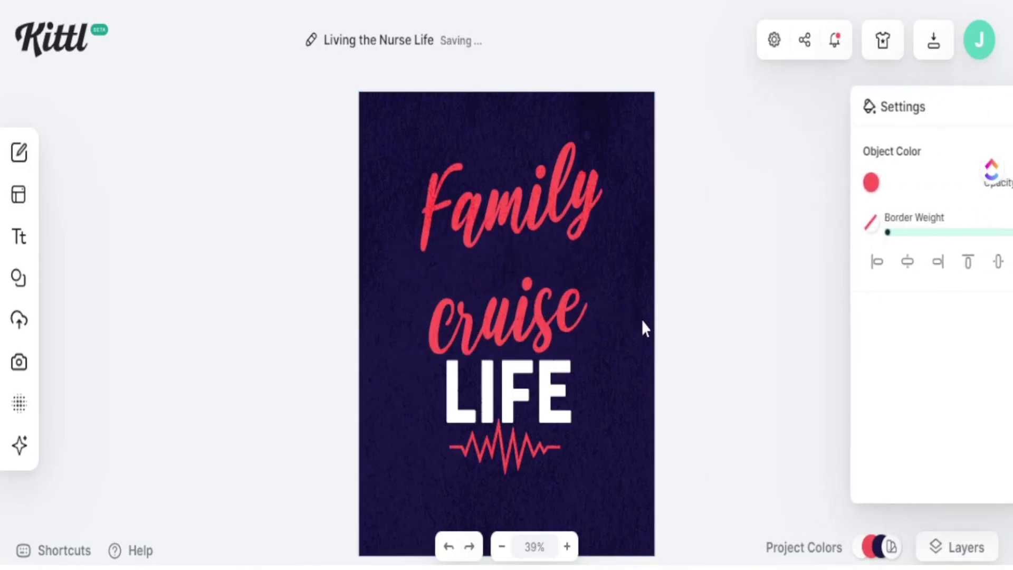
pyautogui.click(510, 306)
pyautogui.moveTo(512, 299); pyautogui.dragTo(511, 291)
pyautogui.click(658, 334)
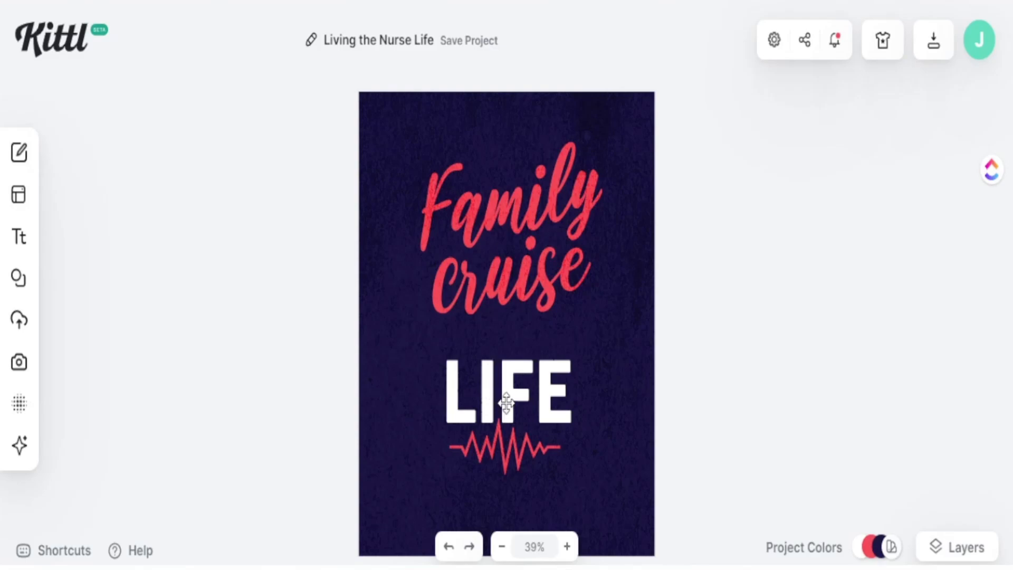
pyautogui.moveTo(515, 389); pyautogui.dragTo(534, 356)
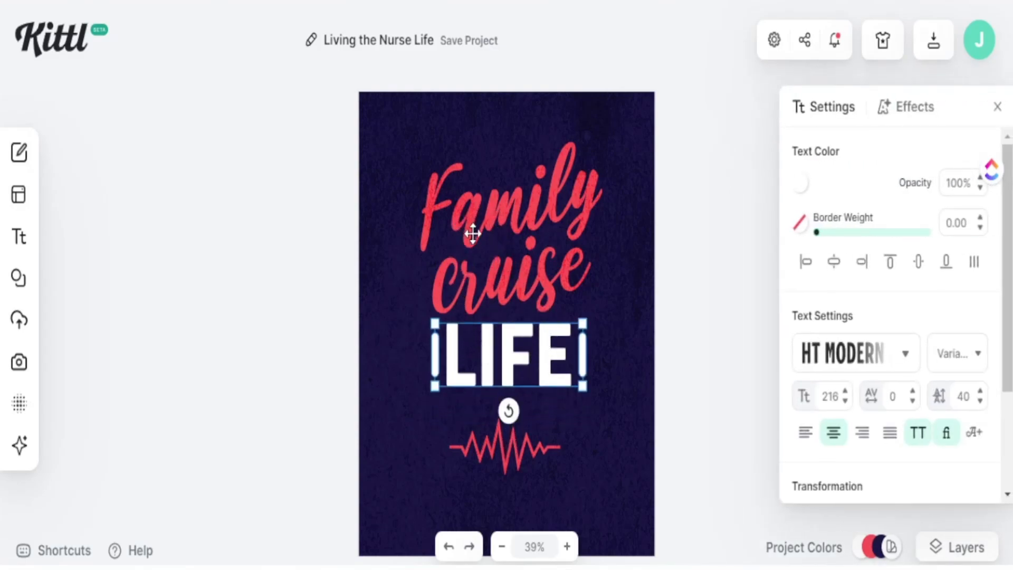
# Try the Sunship and Sunny Drop typefaces on the LIFE text, and return it to HT Modern Hand Sans
pyautogui.click(906, 355)
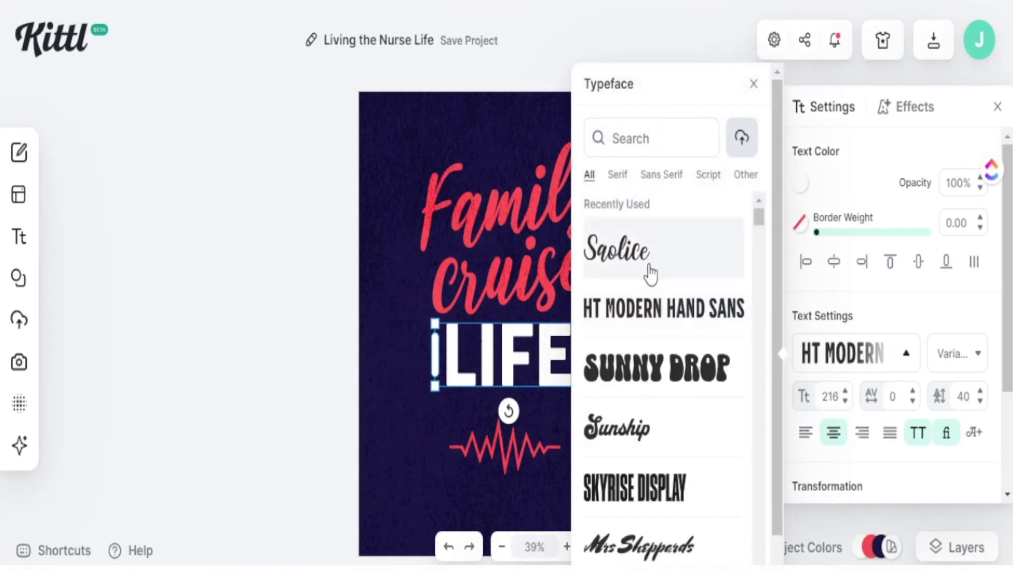
pyautogui.click(620, 430)
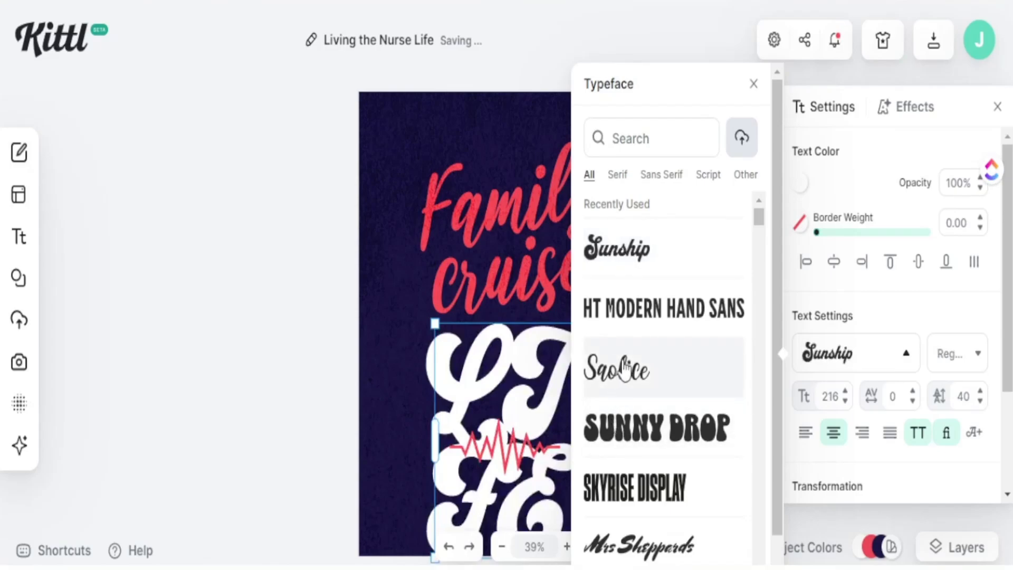
pyautogui.click(631, 423)
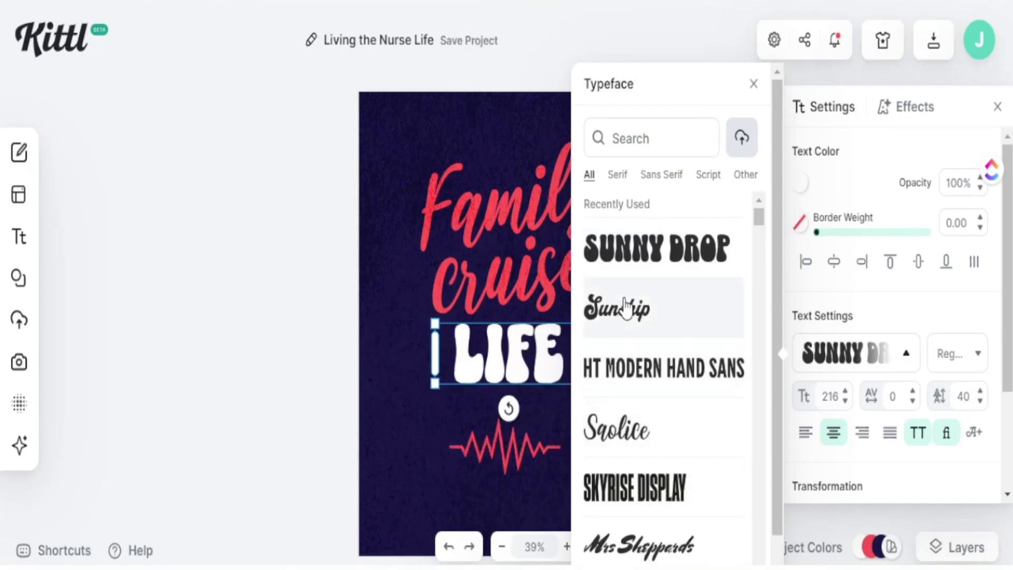
pyautogui.click(628, 376)
pyautogui.click(384, 425)
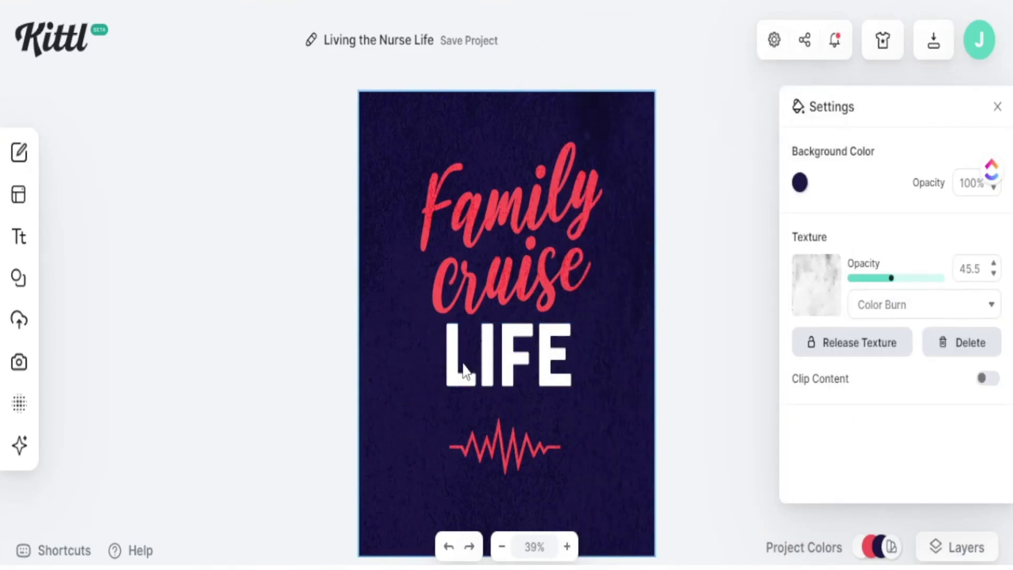
# Replace the word LIFE with "VIBES" and delete the heartbeat line graphic beneath it
pyautogui.doubleClick(453, 377)
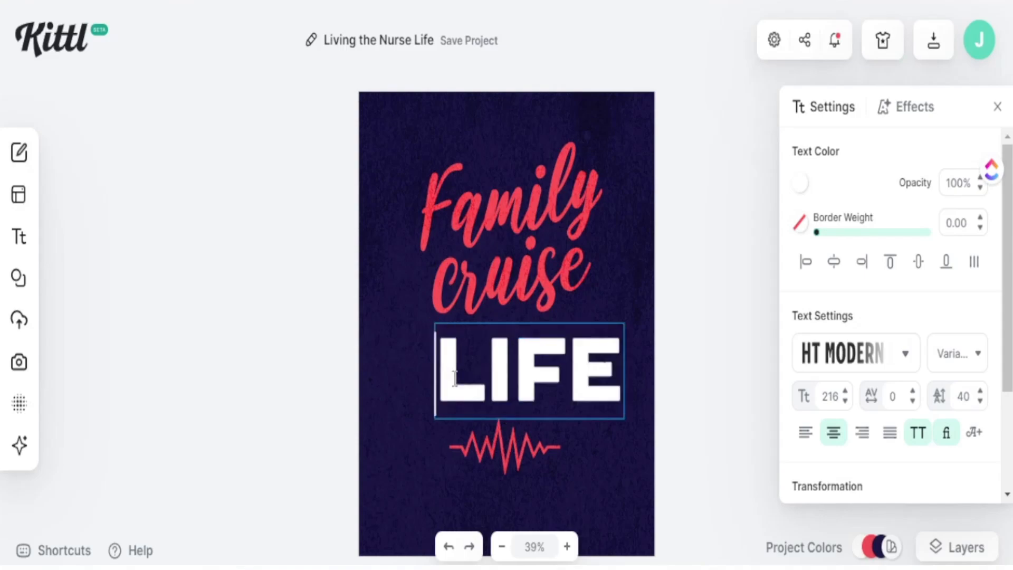
pyautogui.click(510, 373)
pyautogui.hotkey('ctrl', 'a')
pyautogui.write('VIBES')
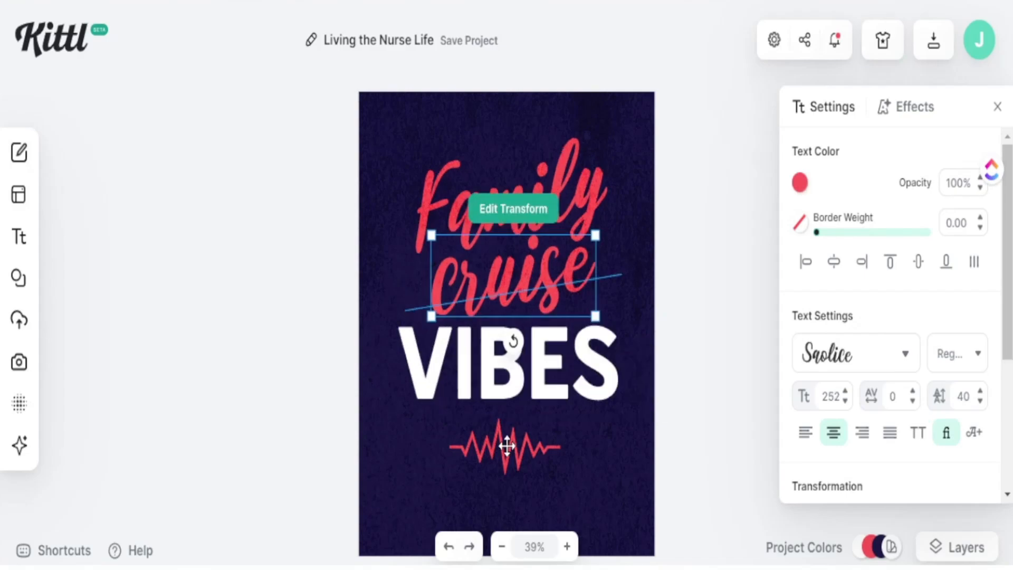
pyautogui.click(516, 450)
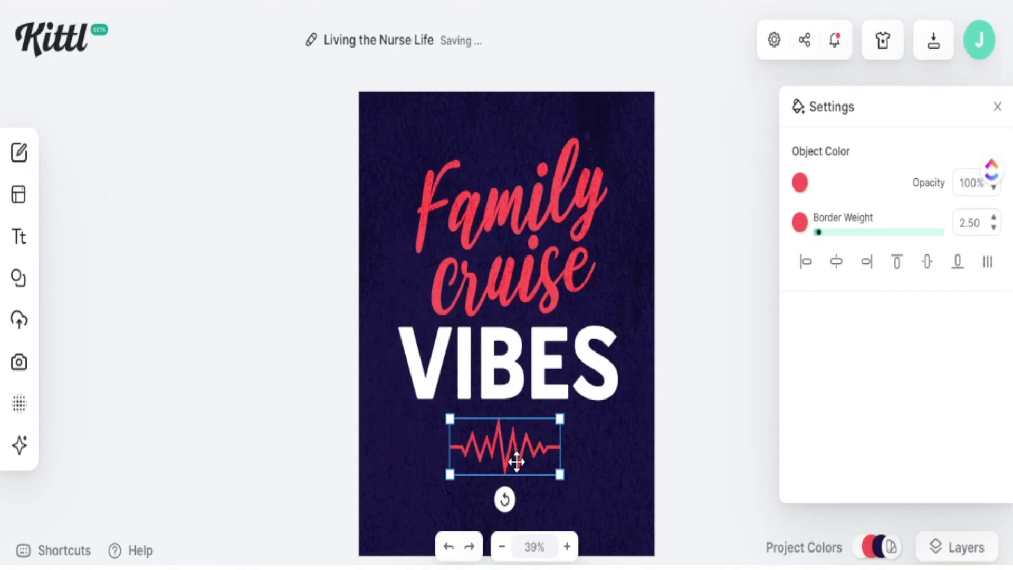
pyautogui.press('Delete')
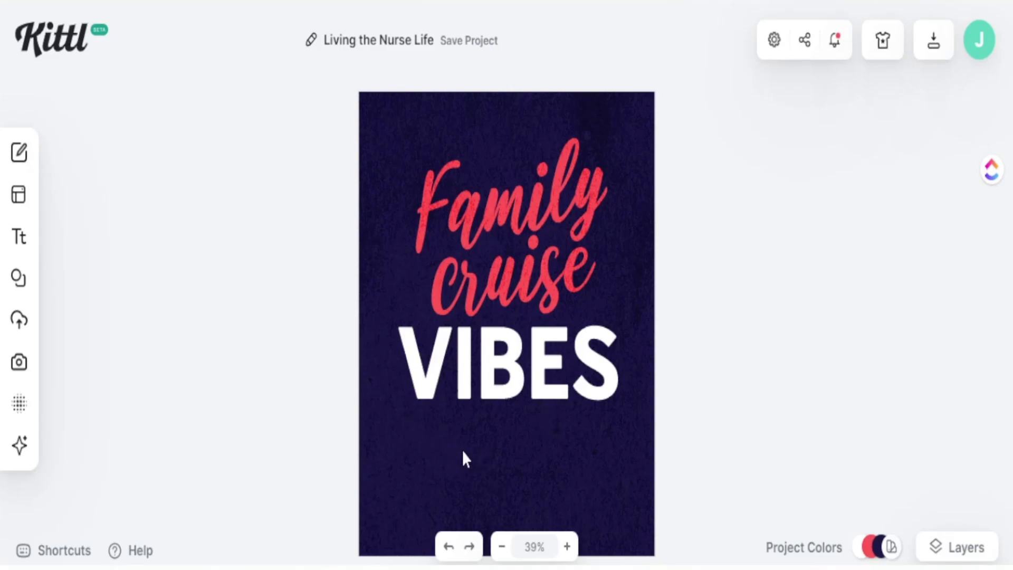
# Duplicate the Family text and place the copy directly below VIBES
pyautogui.click(512, 288)
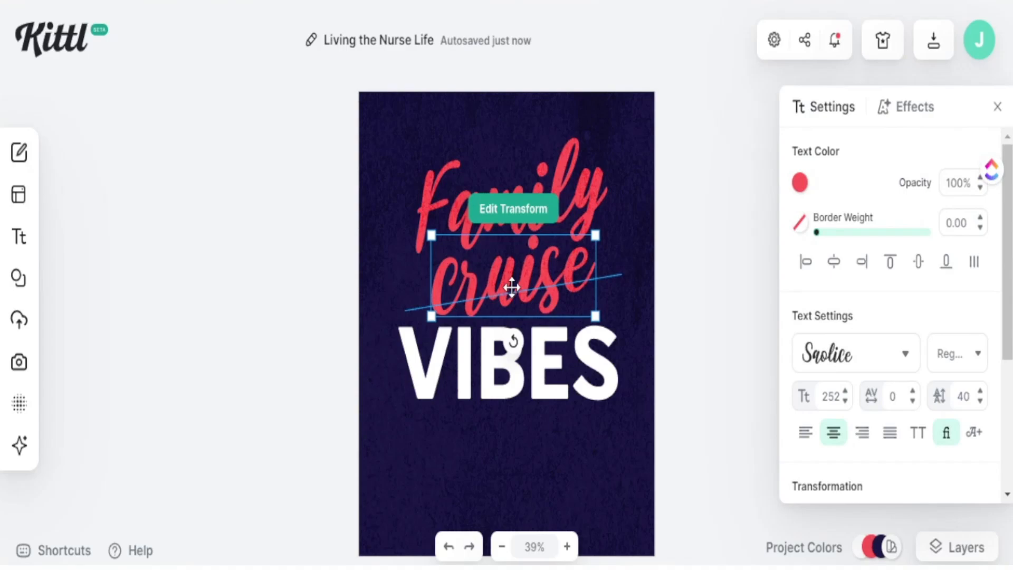
pyautogui.click(446, 195)
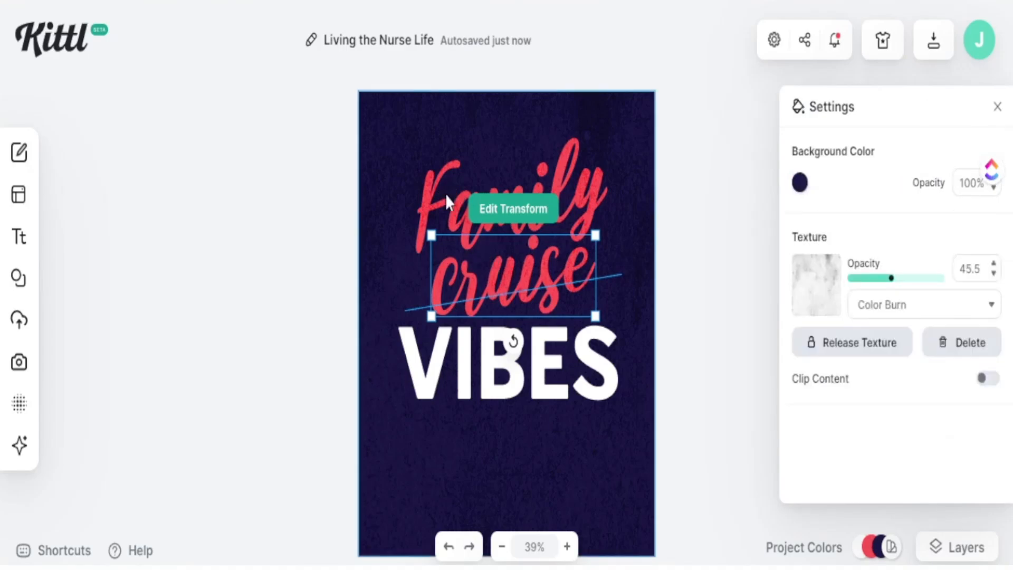
pyautogui.click(492, 215)
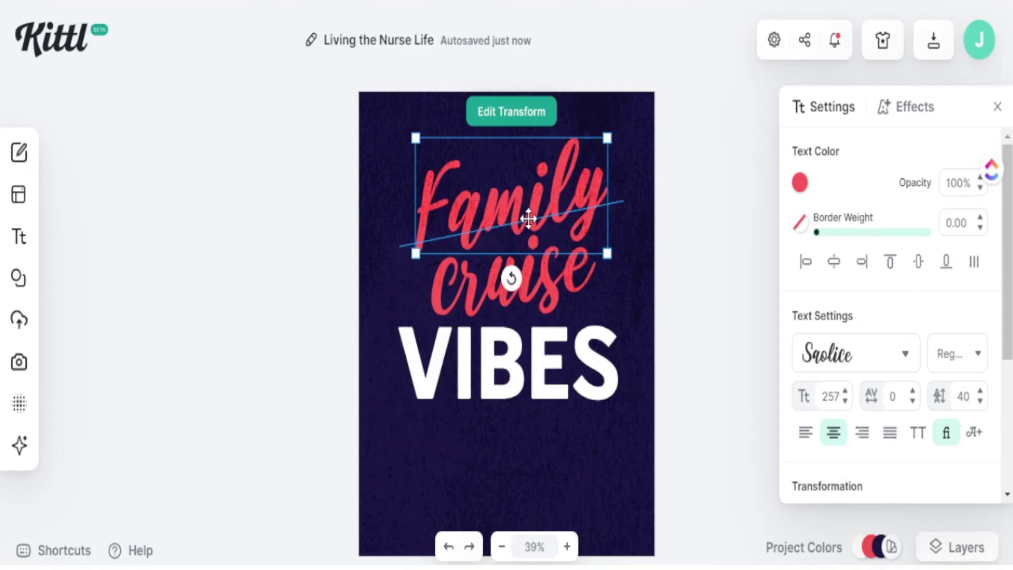
pyautogui.hotkey('ctrl', 'v')
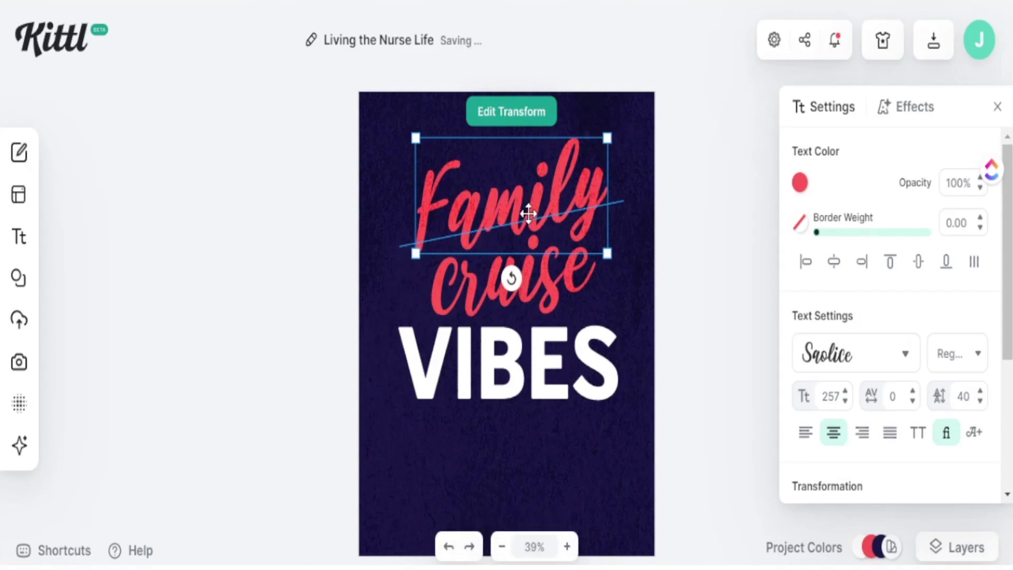
pyautogui.moveTo(528, 214); pyautogui.dragTo(531, 453)
pyautogui.rightClick(531, 452)
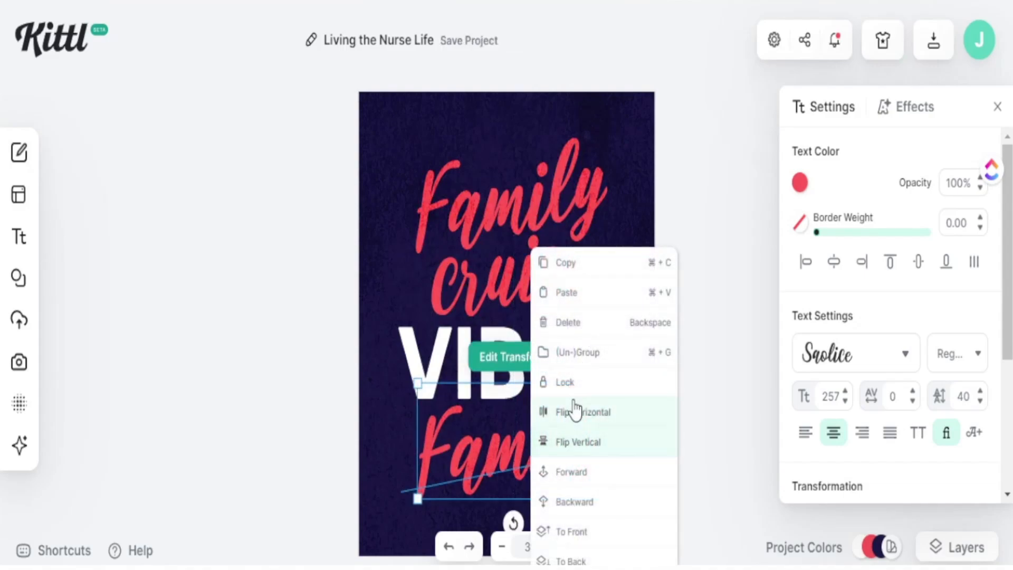
pyautogui.click(363, 448)
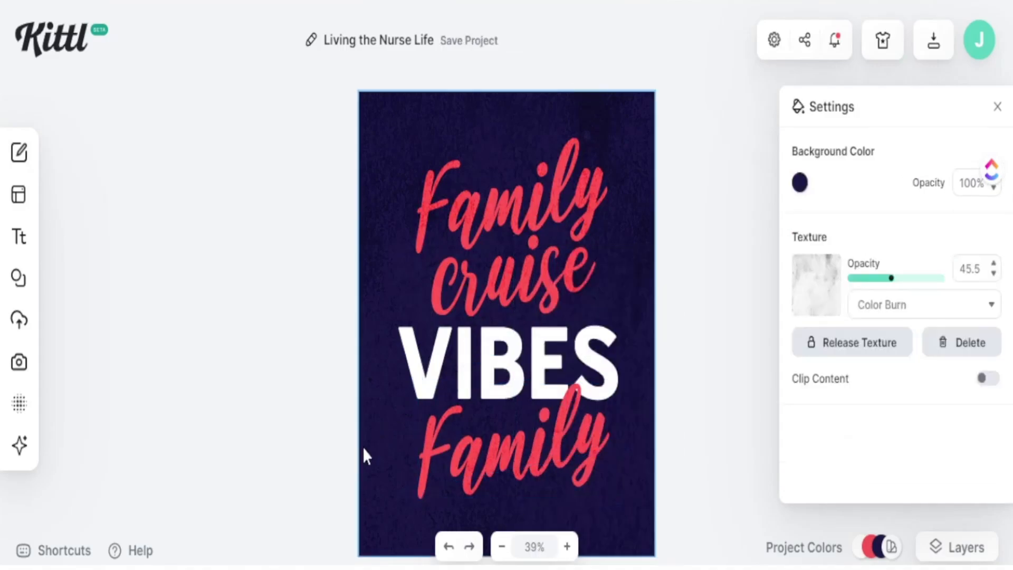
pyautogui.moveTo(517, 441); pyautogui.dragTo(520, 447)
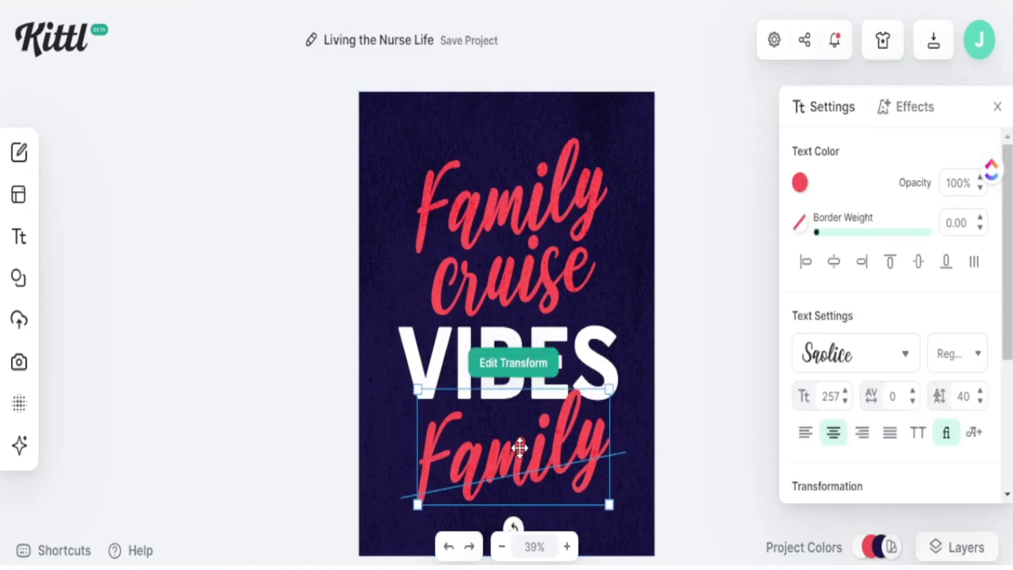
# Replace the duplicated Family text beneath VIBES with "making"
pyautogui.doubleClick(520, 447)
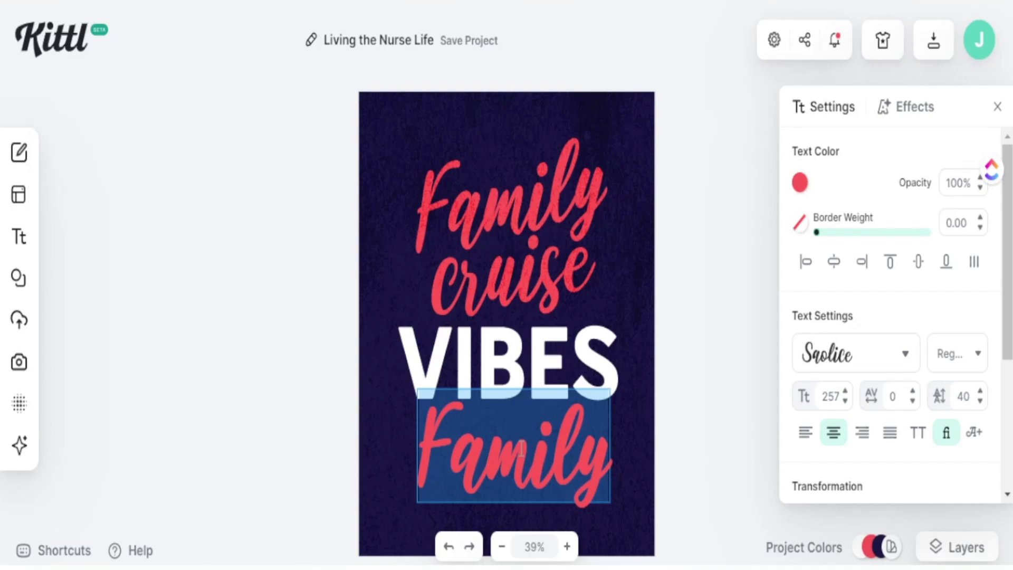
pyautogui.write('m')
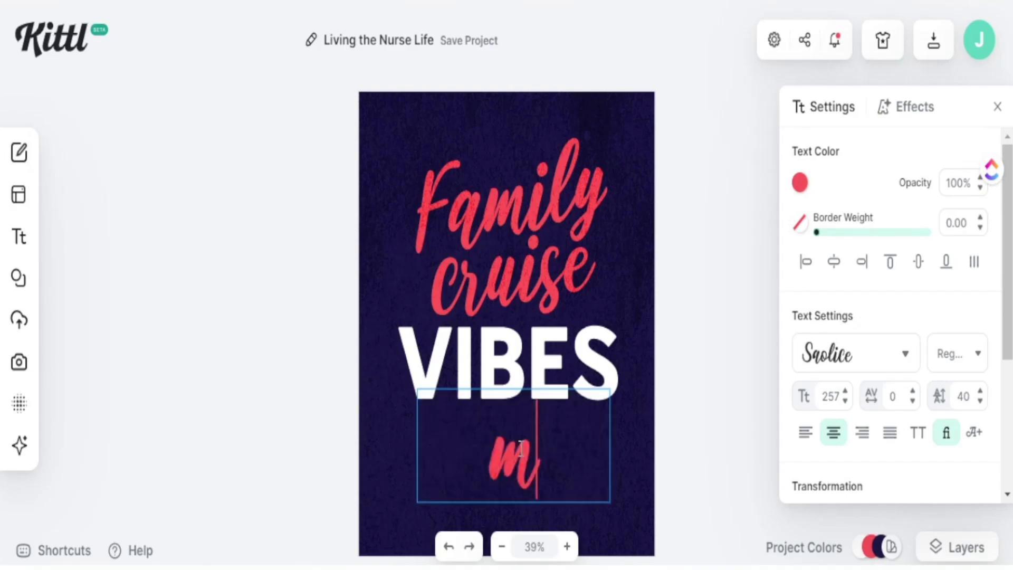
pyautogui.write('aking')
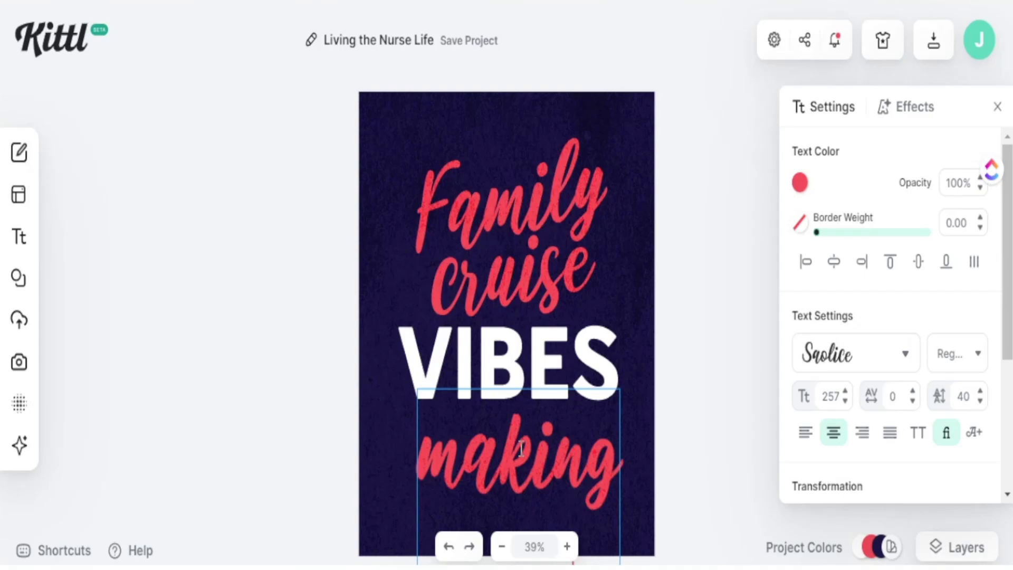
pyautogui.press('Escape')
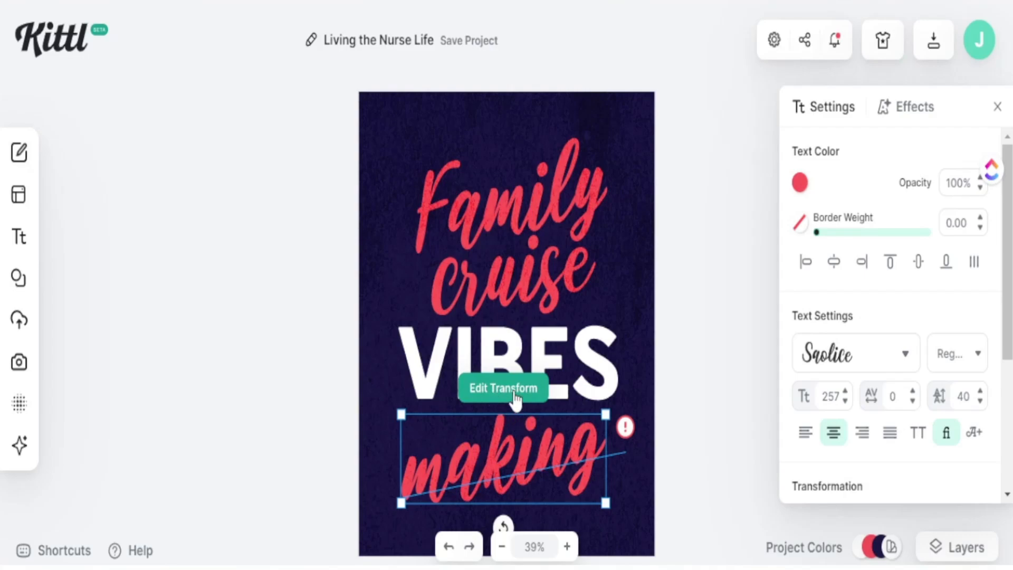
# Lengthen the angled baseline of making, extend the wording to "making way", and scale the text down to size 149
pyautogui.click(470, 219)
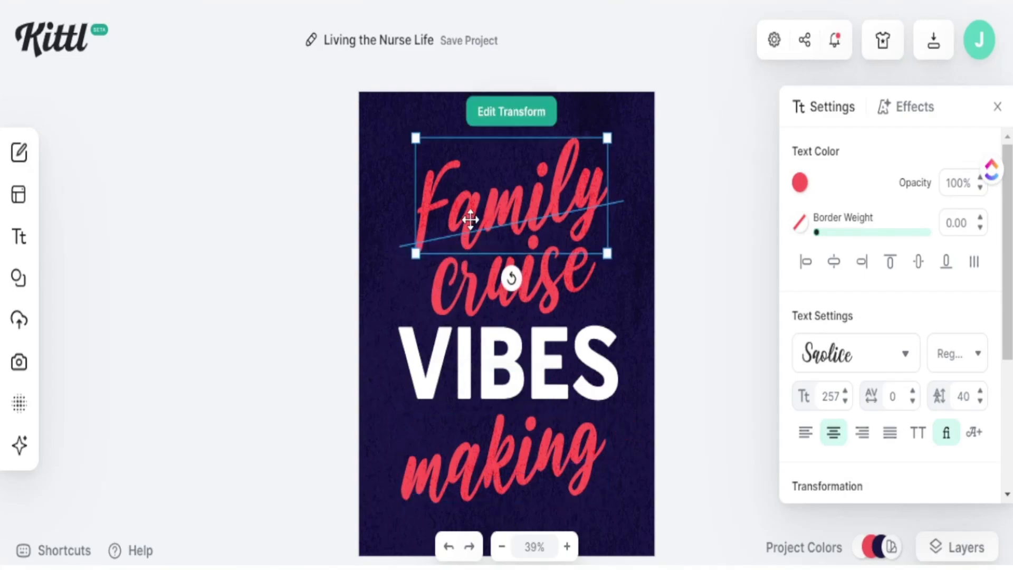
pyautogui.click(484, 442)
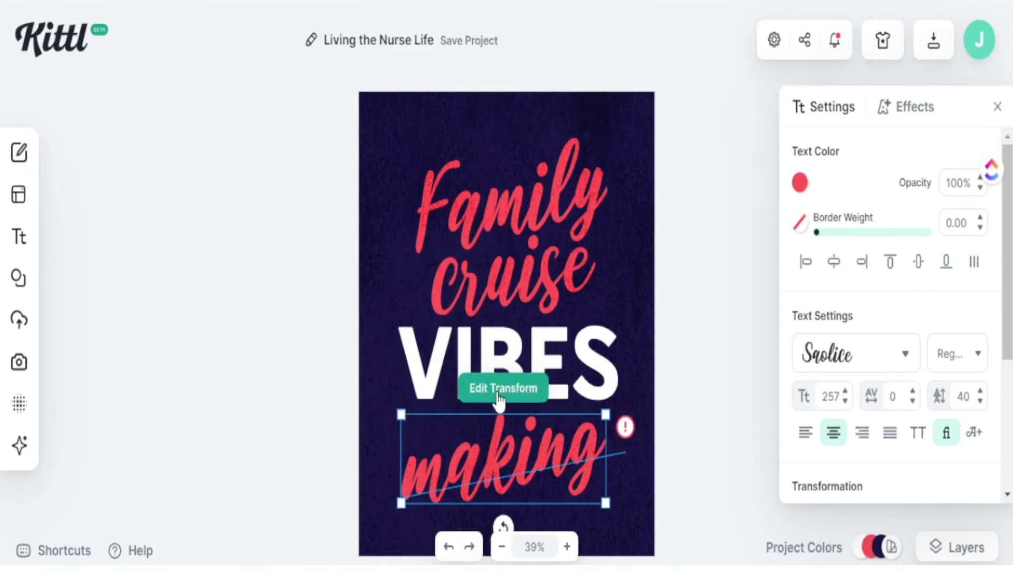
pyautogui.click(499, 388)
pyautogui.moveTo(630, 456); pyautogui.dragTo(857, 430)
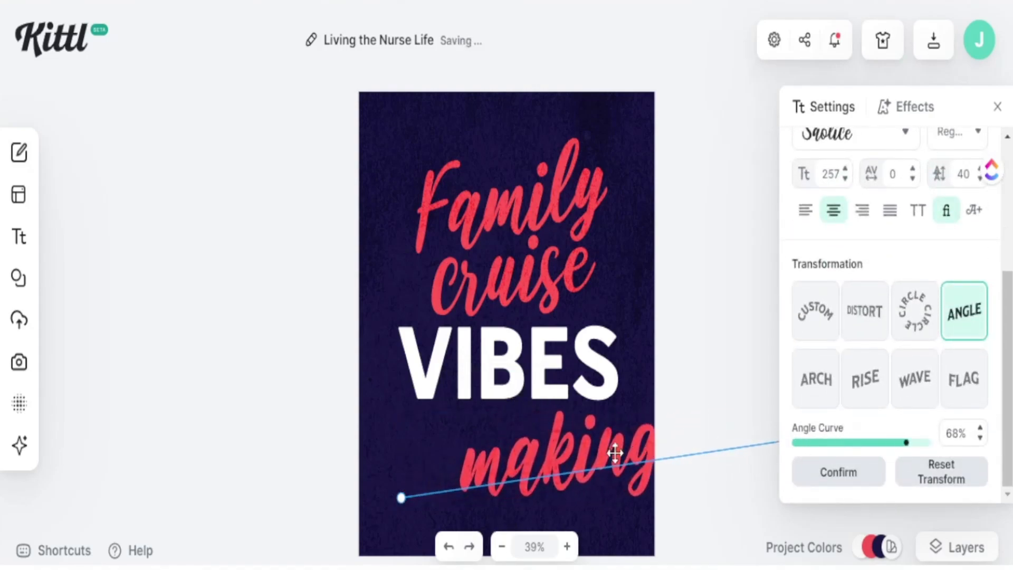
pyautogui.click(497, 464)
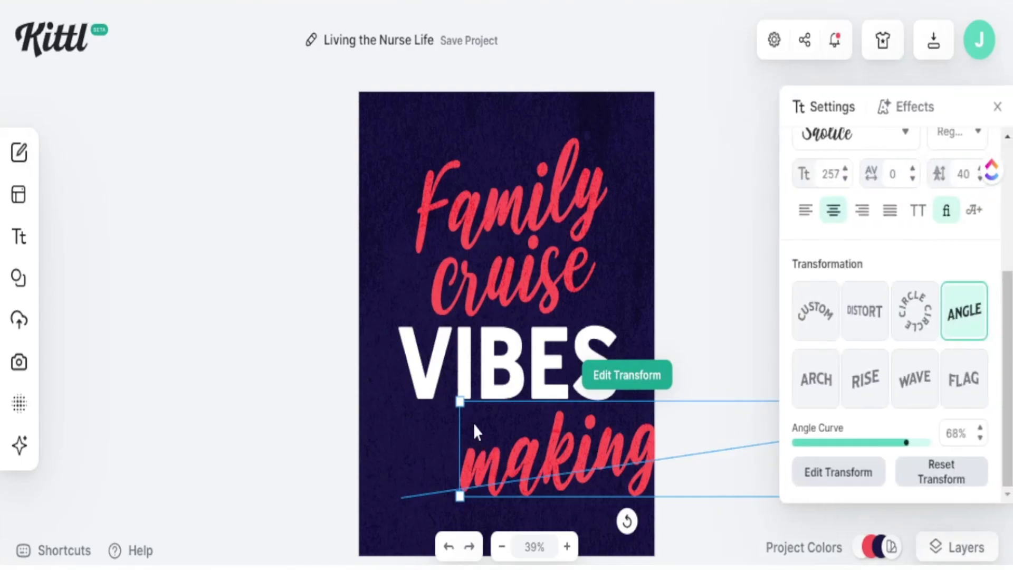
pyautogui.moveTo(459, 402); pyautogui.dragTo(429, 473)
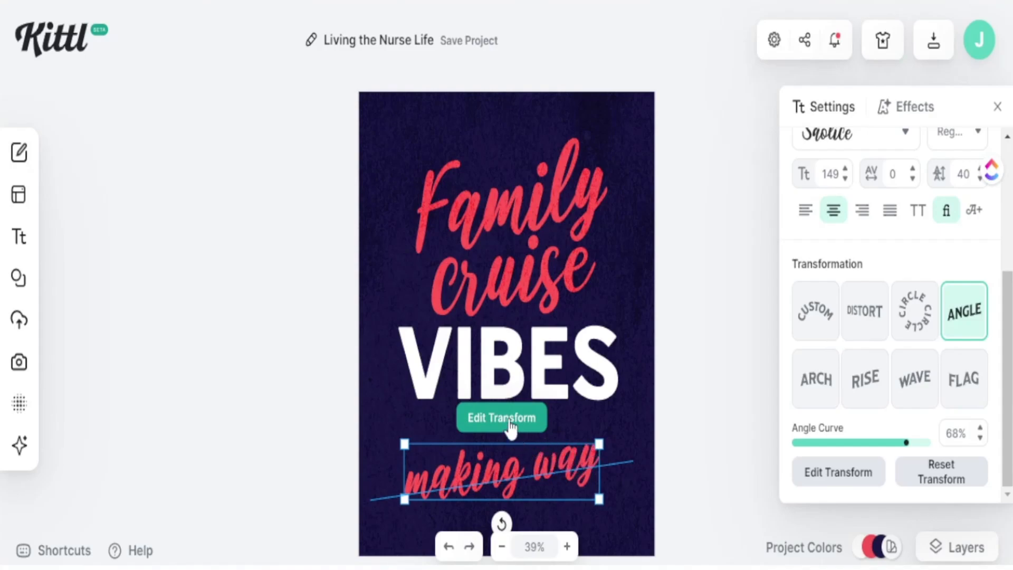
# Lengthen the baseline of "making way" further, shift the text toward the canvas's left edge, and reduce it to size 128
pyautogui.click(508, 419)
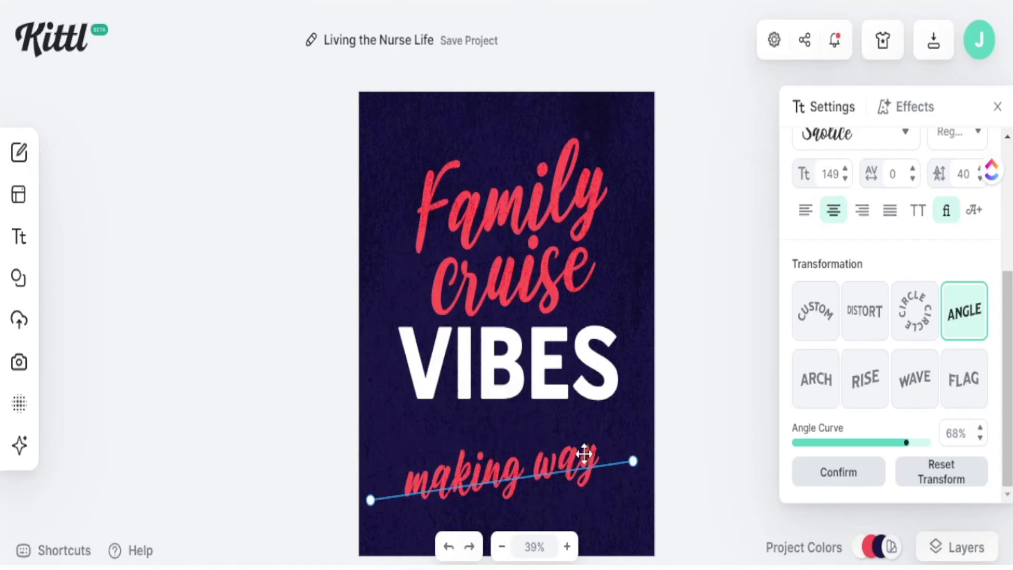
pyautogui.moveTo(634, 461); pyautogui.dragTo(723, 453)
pyautogui.click(697, 490)
pyautogui.moveTo(545, 472); pyautogui.dragTo(479, 467)
pyautogui.click(581, 489)
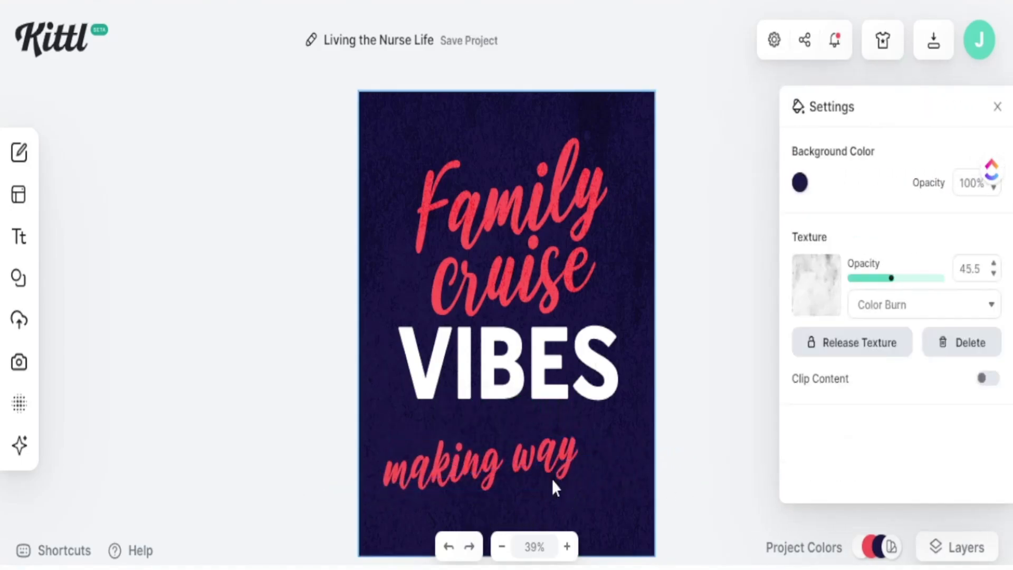
pyautogui.click(562, 476)
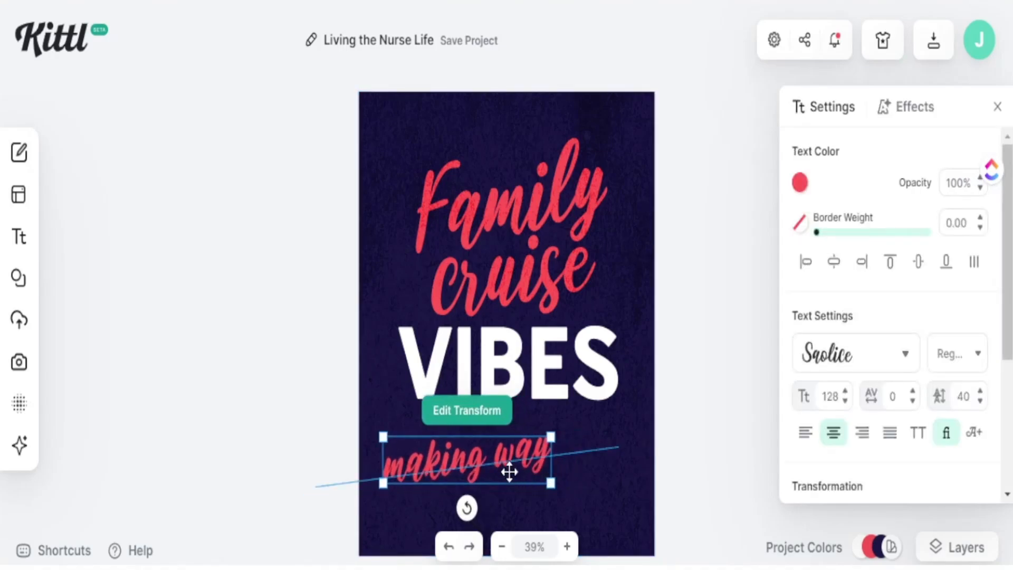
# Complete the bottom line as "making wavy memories" at size 102 and remove its Angle transformation so it runs straight
pyautogui.doubleClick(508, 468)
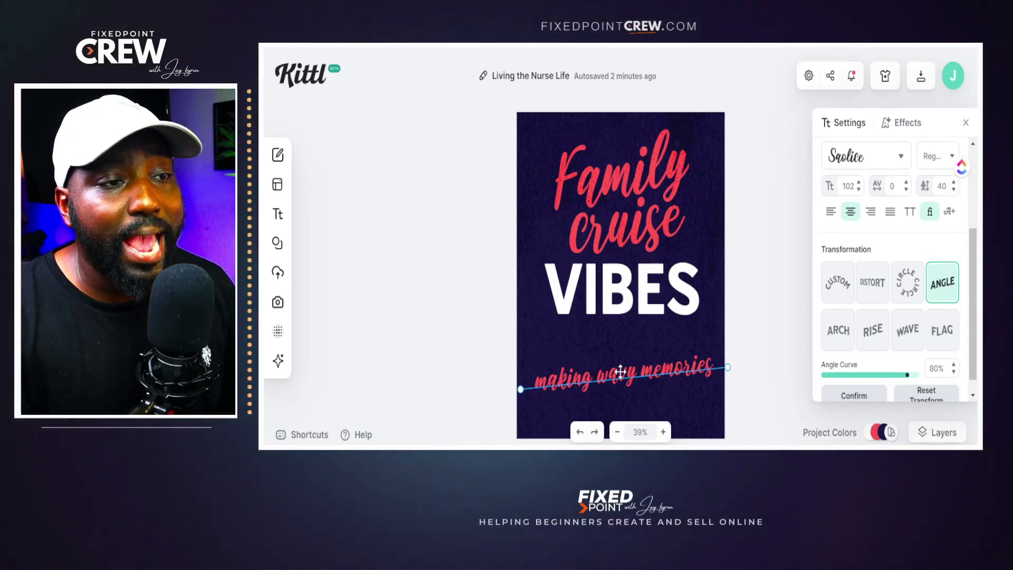
pyautogui.moveTo(621, 372); pyautogui.dragTo(619, 368)
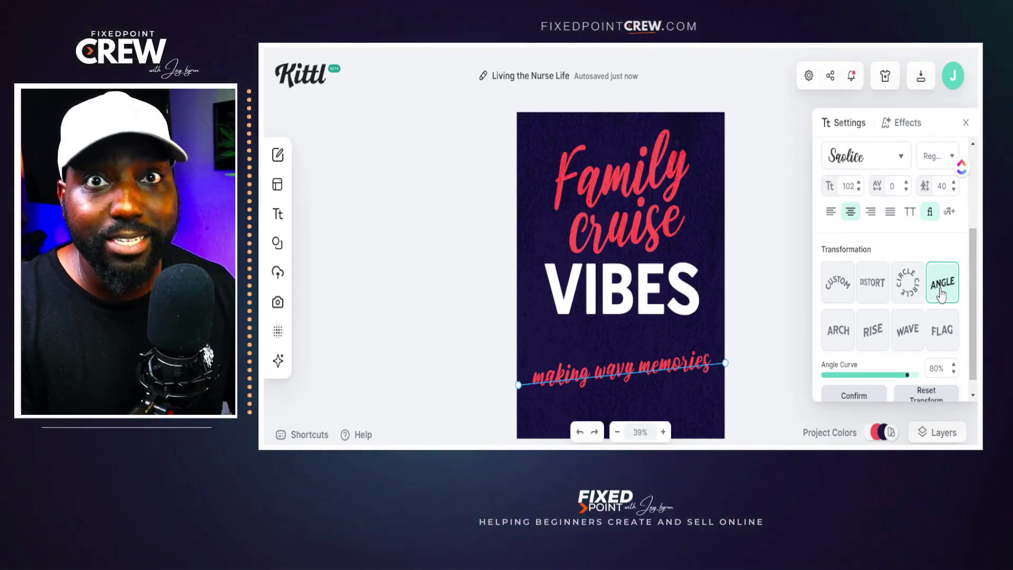
pyautogui.click(941, 294)
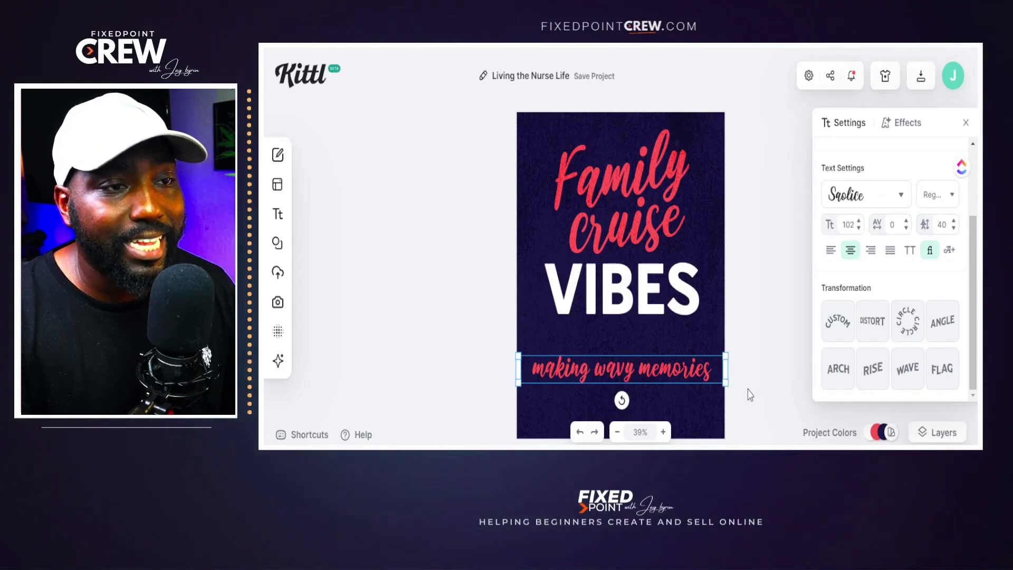
pyautogui.click(670, 391)
pyautogui.click(652, 368)
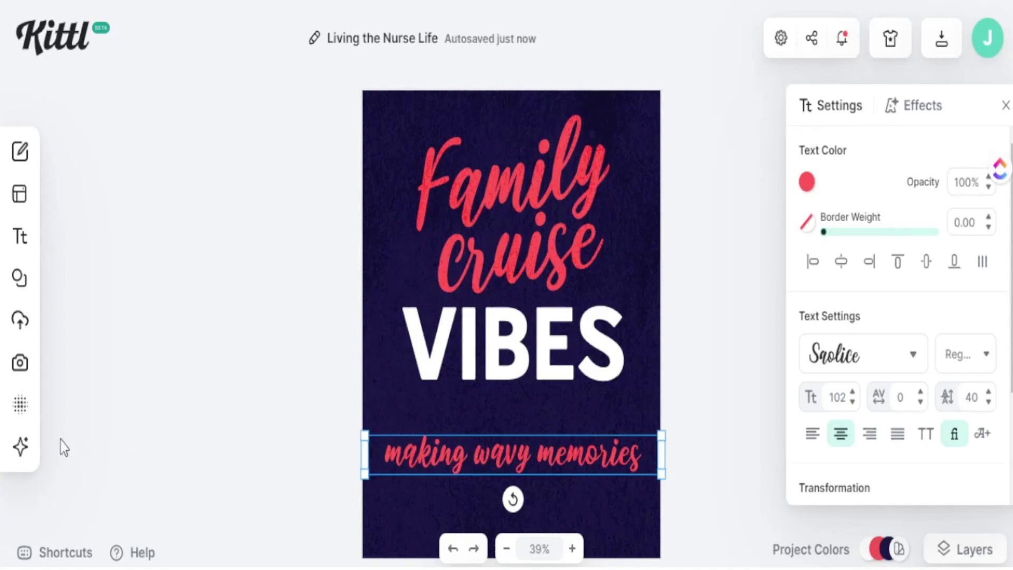
# Search the elements library for "cruise ship" and look through the ship and nautical graphics
pyautogui.moveTo(20, 455)
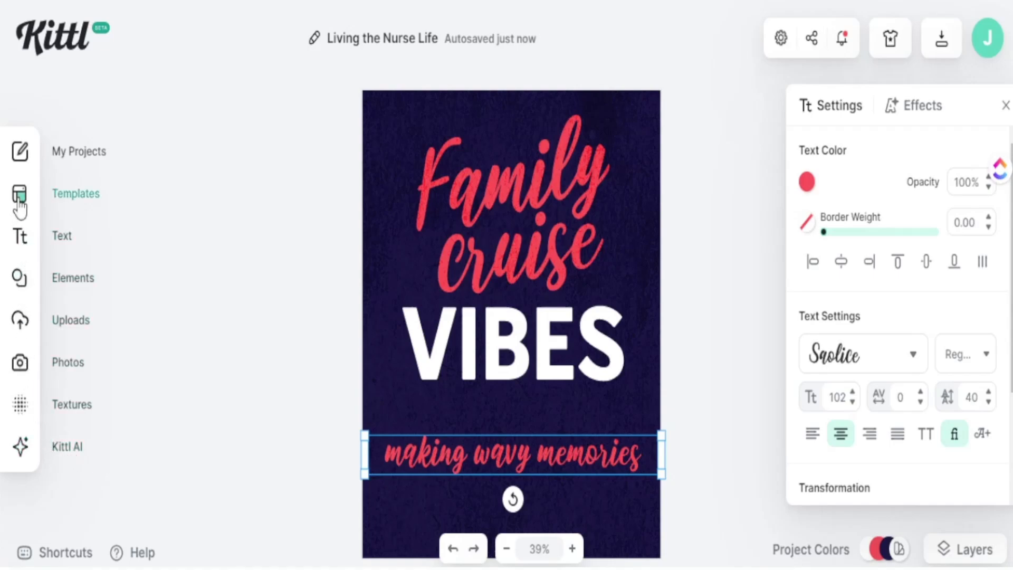
pyautogui.click(20, 285)
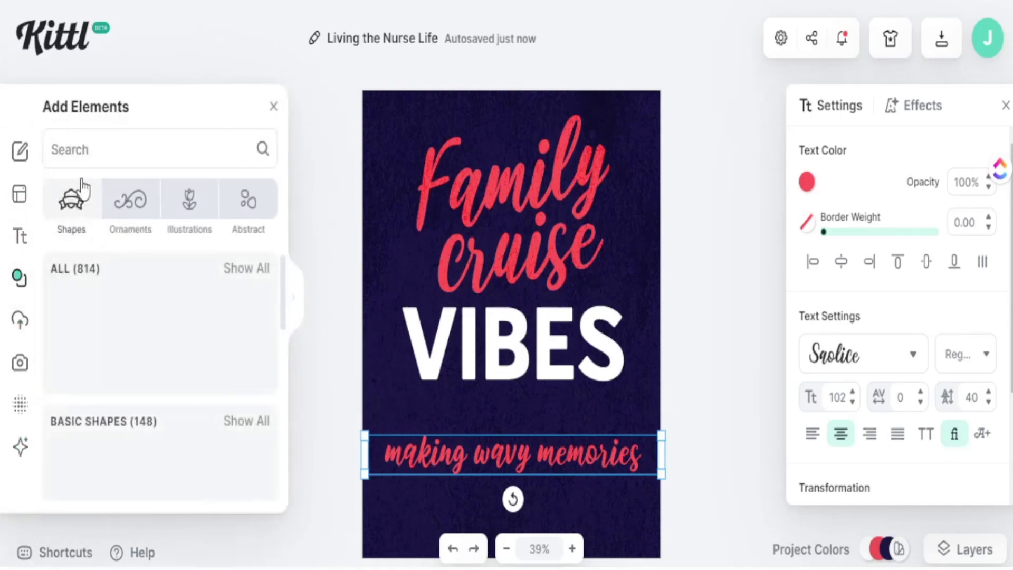
pyautogui.click(103, 150)
pyautogui.write('cruise')
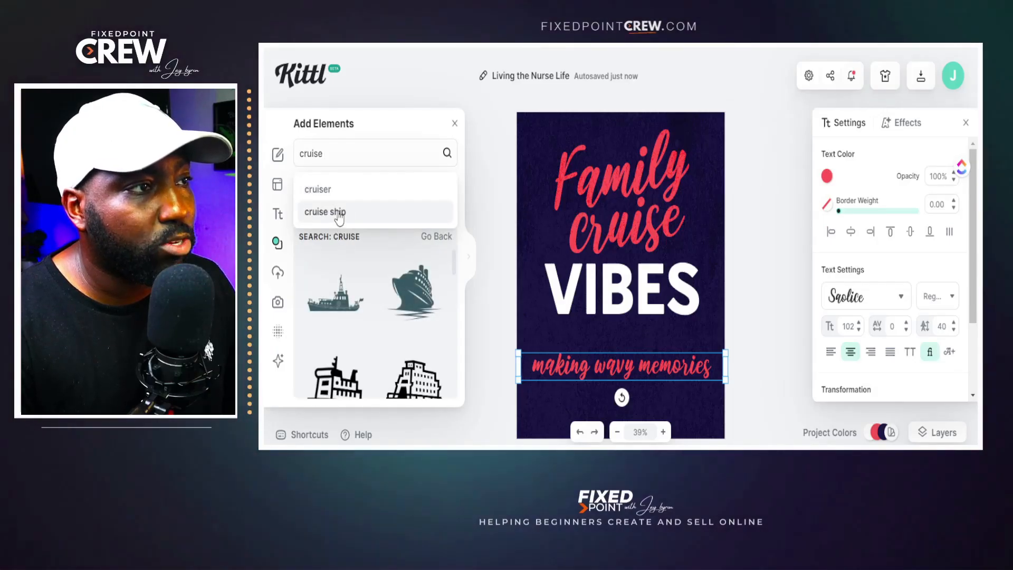
pyautogui.click(338, 212)
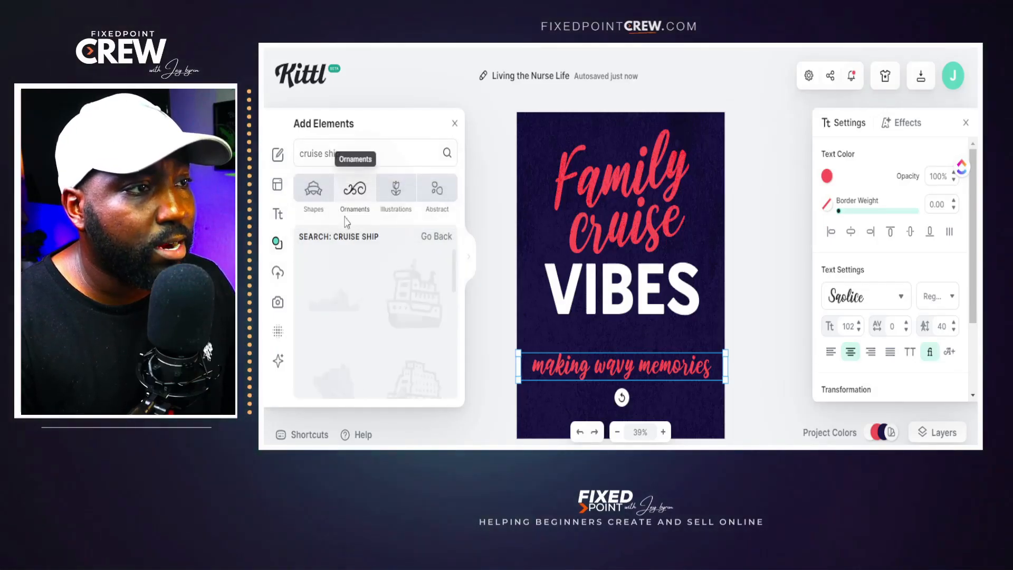
pyautogui.scroll(5, 387, 343)
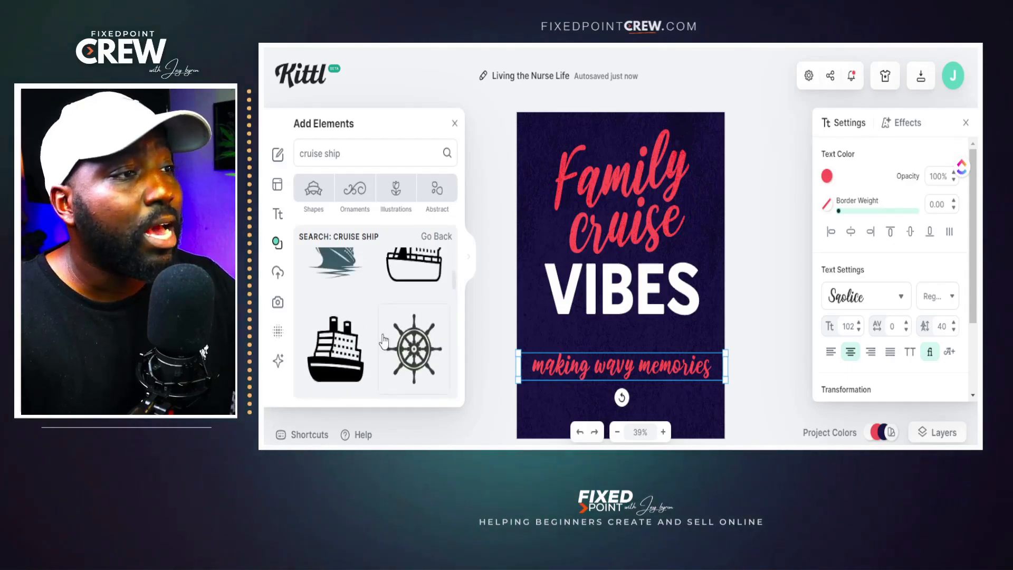
pyautogui.scroll(-5, 383, 343)
pyautogui.scroll(-5, 383, 343)
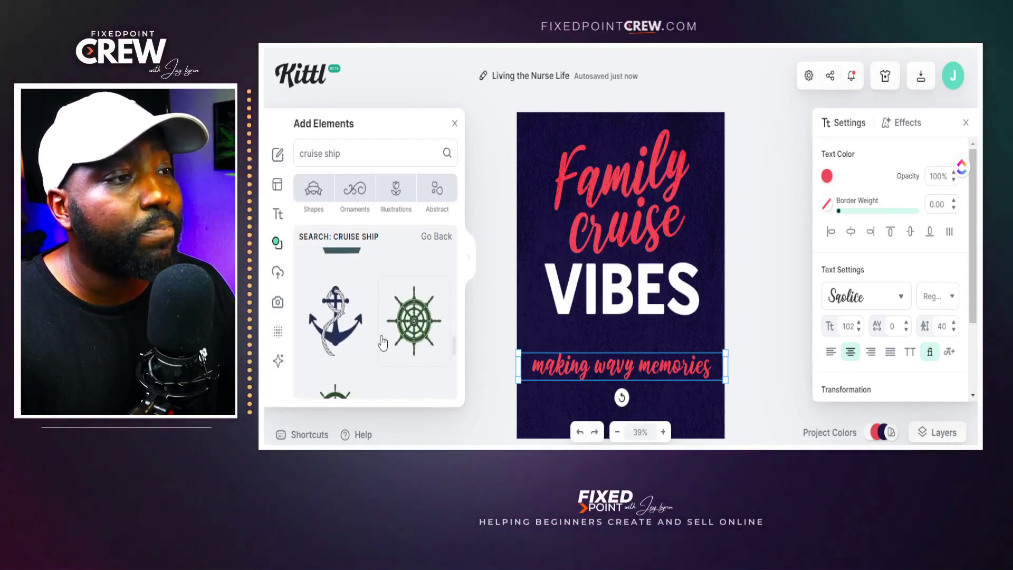
pyautogui.scroll(-6, 383, 343)
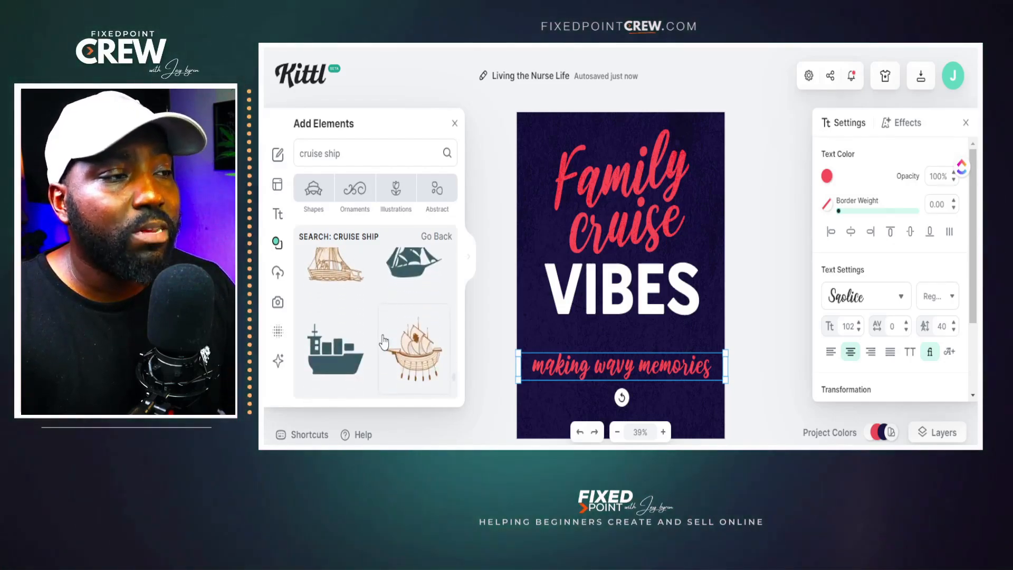
pyautogui.scroll(-6, 383, 342)
pyautogui.scroll(-6, 383, 342)
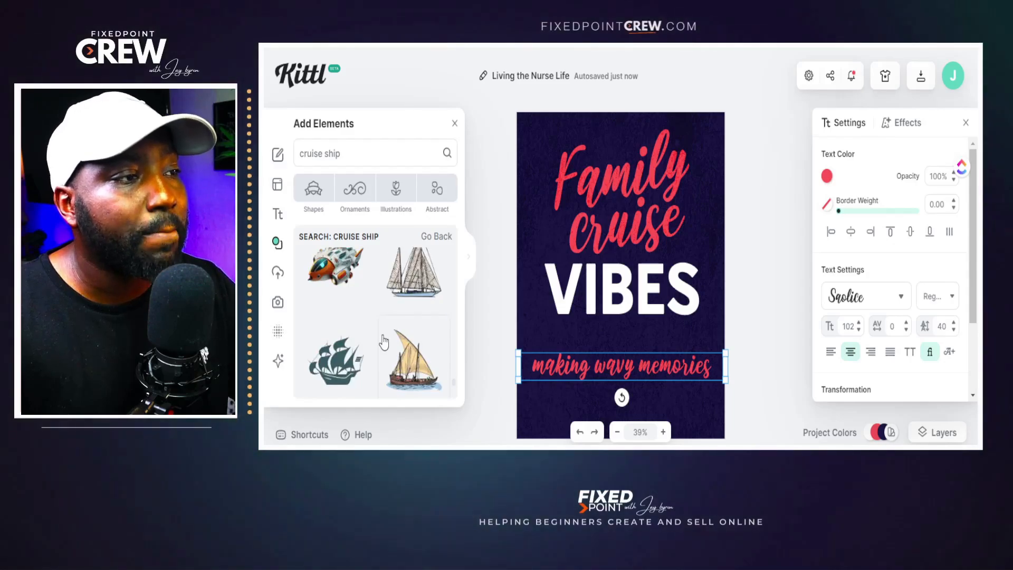
pyautogui.scroll(3, 384, 342)
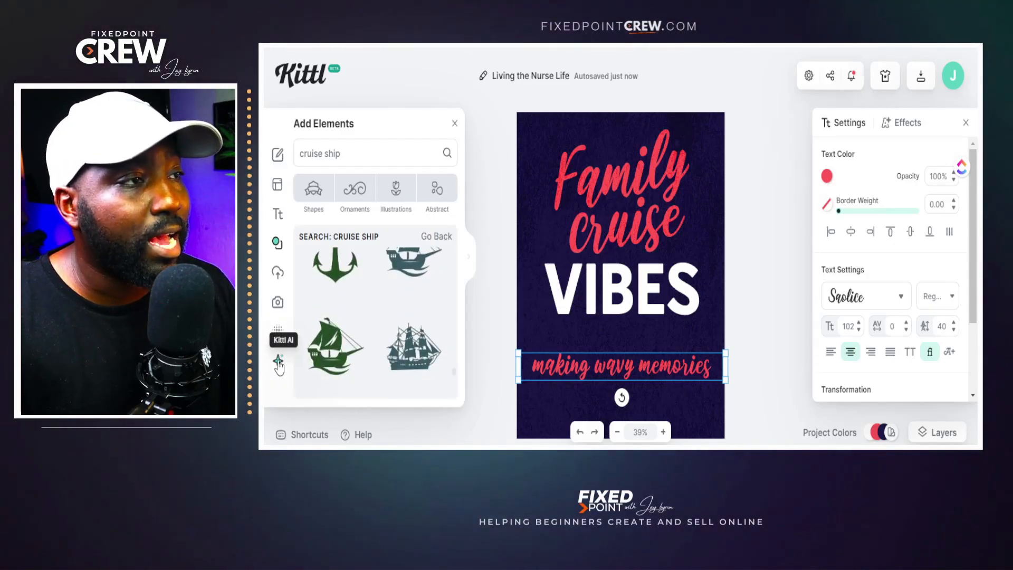
# Enter the Kittl AI image prompt "cruise ship in the ocean with waves"
pyautogui.click(279, 364)
pyautogui.click(110, 255)
pyautogui.write('cruise ship in the ocean with waves')
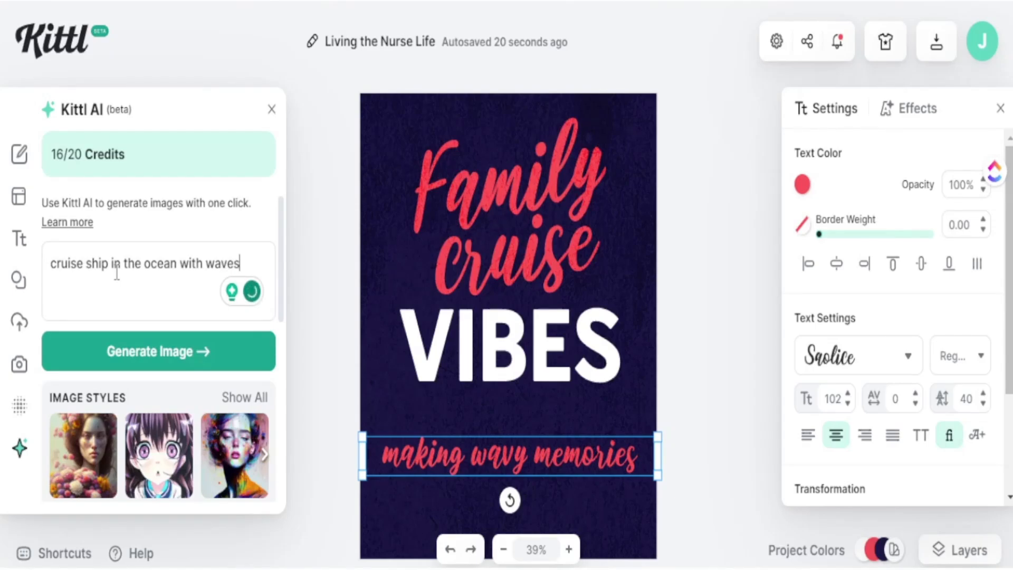
# Choose the Color Splatter clipart style and generate the cruise ship image
pyautogui.scroll(-2, 117, 285)
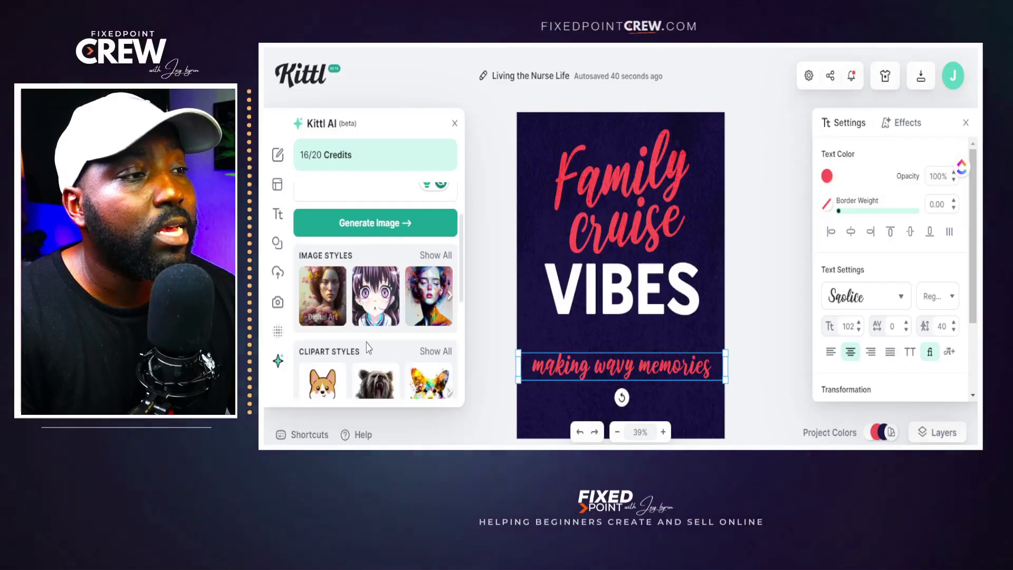
pyautogui.scroll(-2, 192, 415)
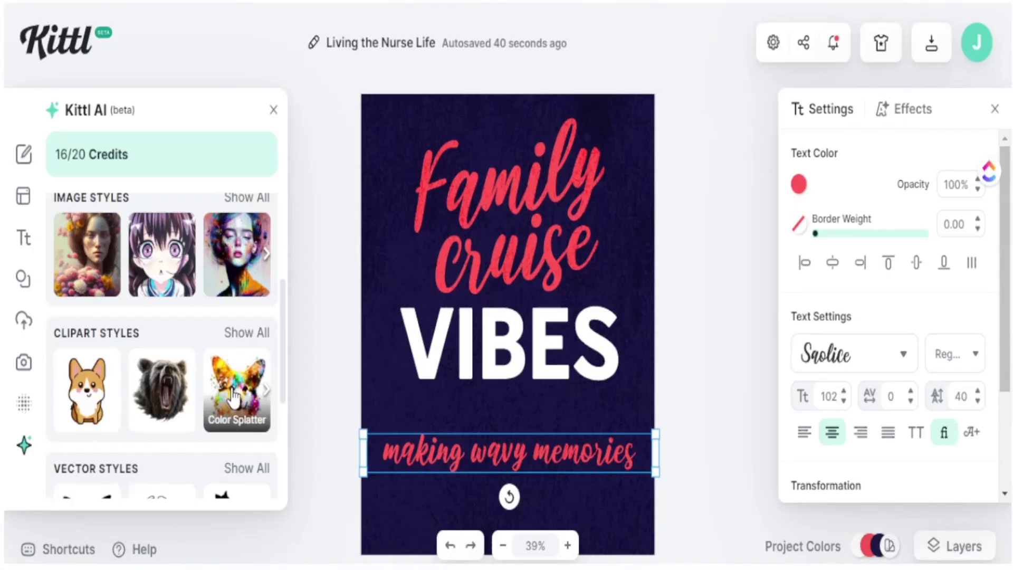
pyautogui.click(233, 390)
pyautogui.scroll(-3, 232, 390)
pyautogui.scroll(5, 189, 324)
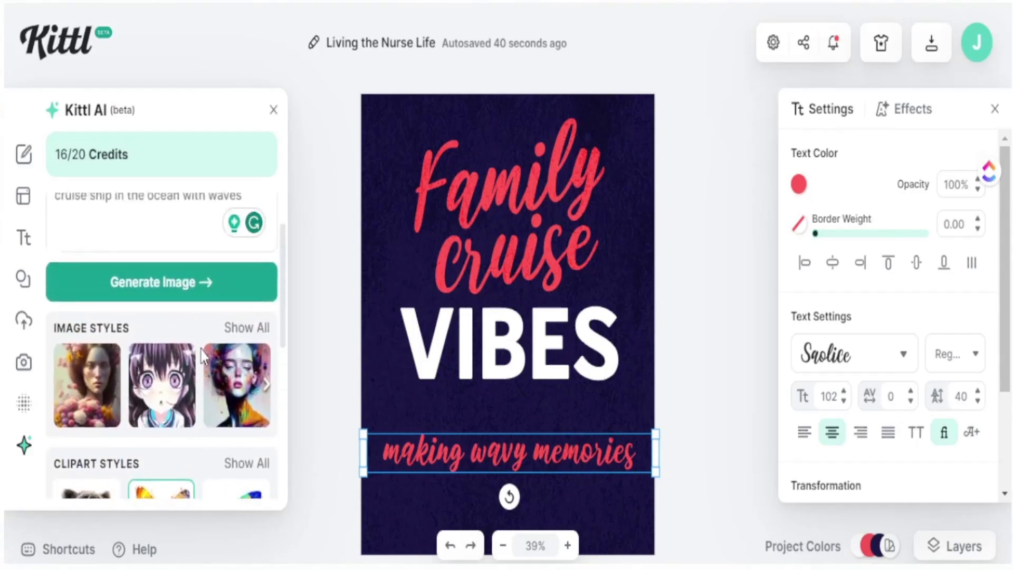
pyautogui.scroll(2, 203, 358)
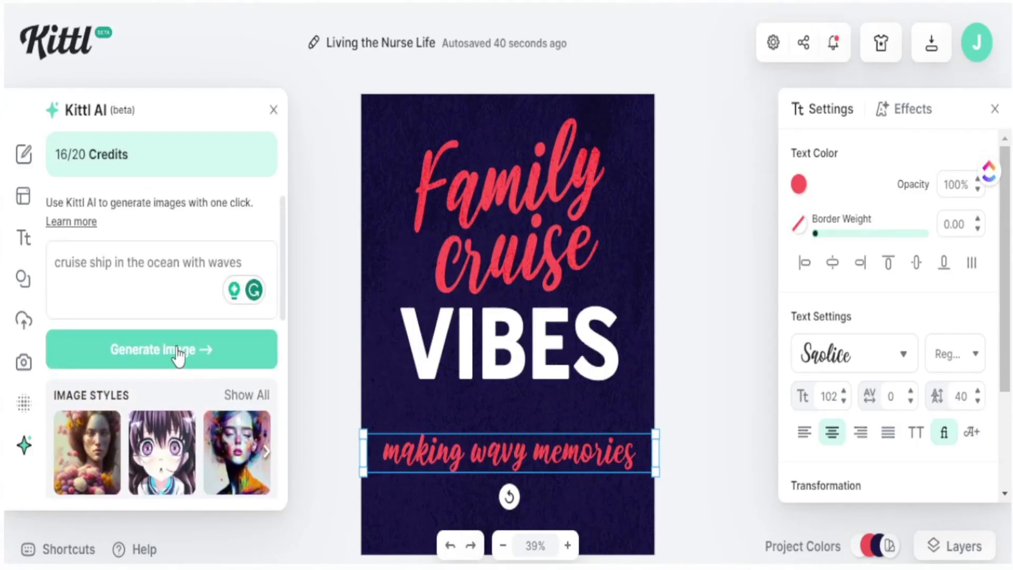
pyautogui.click(179, 350)
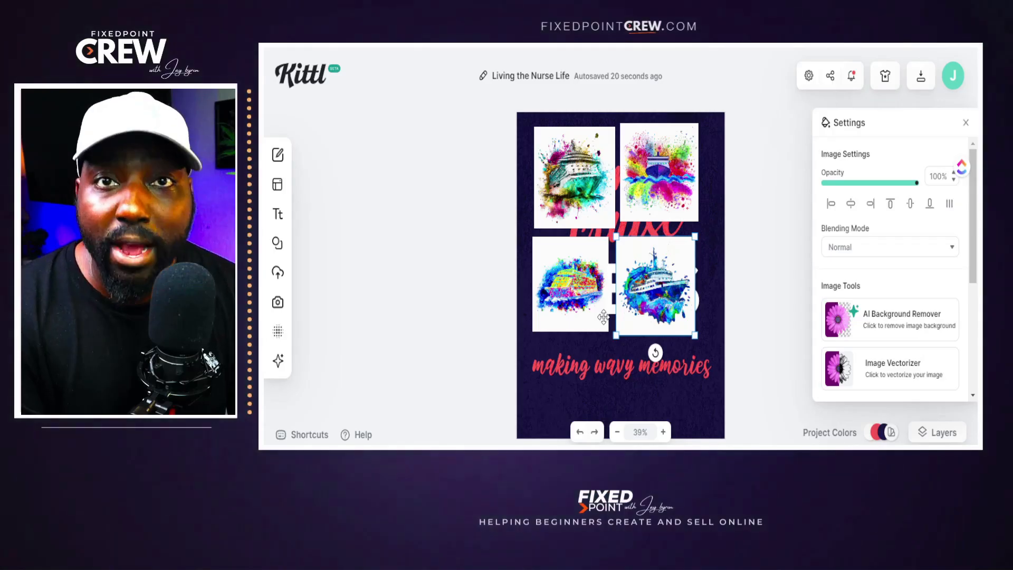
# Remove the background from the lower-right blue ship image with the AI Background Remover and nudge the image down over VIBES
pyautogui.click(459, 359)
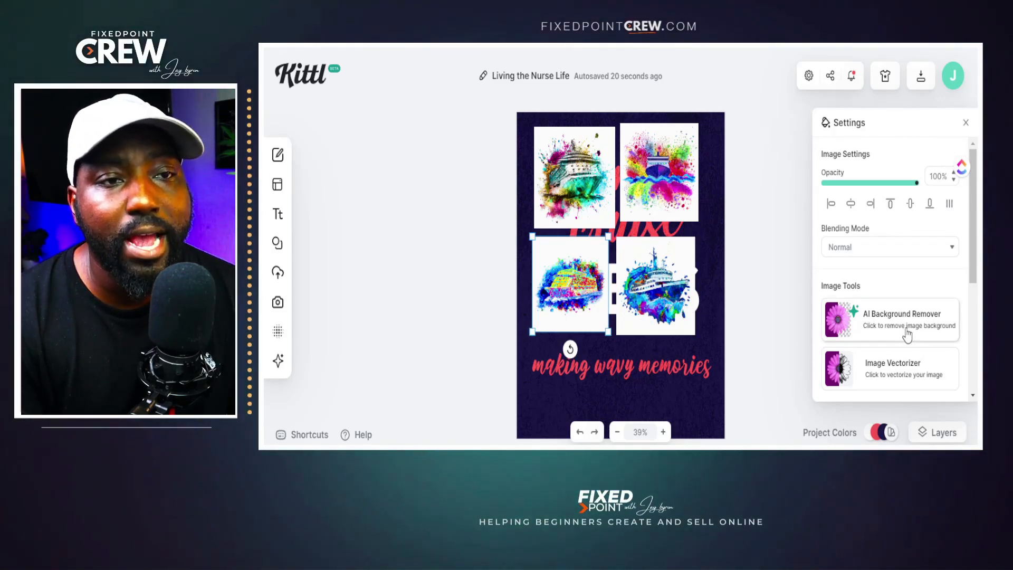
pyautogui.click(666, 279)
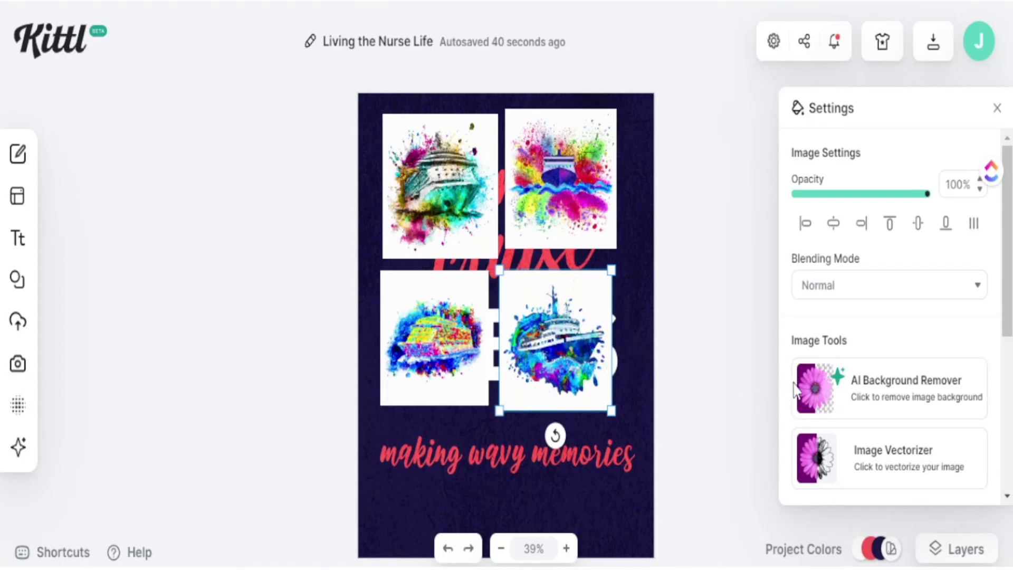
pyautogui.click(896, 393)
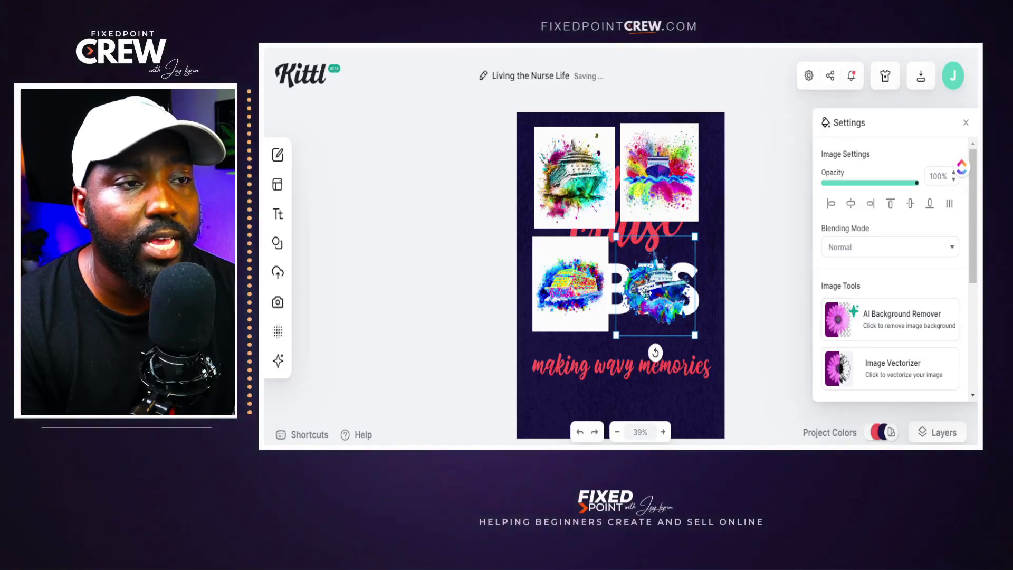
pyautogui.moveTo(651, 302); pyautogui.dragTo(643, 301)
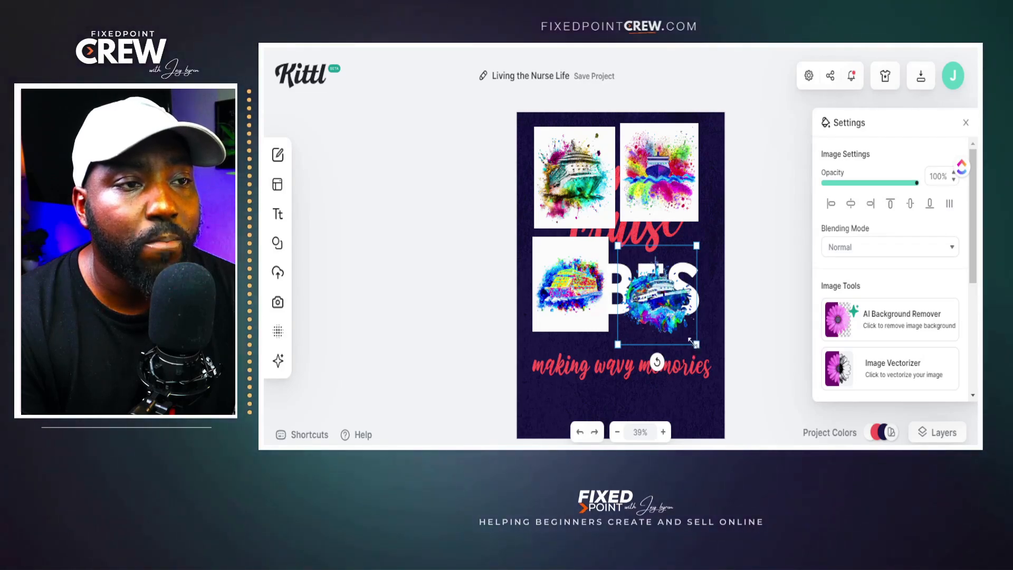
# Enlarge the blue ship image, delete the three other generated ship images, and reposition the blue ship over VIBES
pyautogui.moveTo(696, 344); pyautogui.dragTo(657, 291)
pyautogui.click(564, 292)
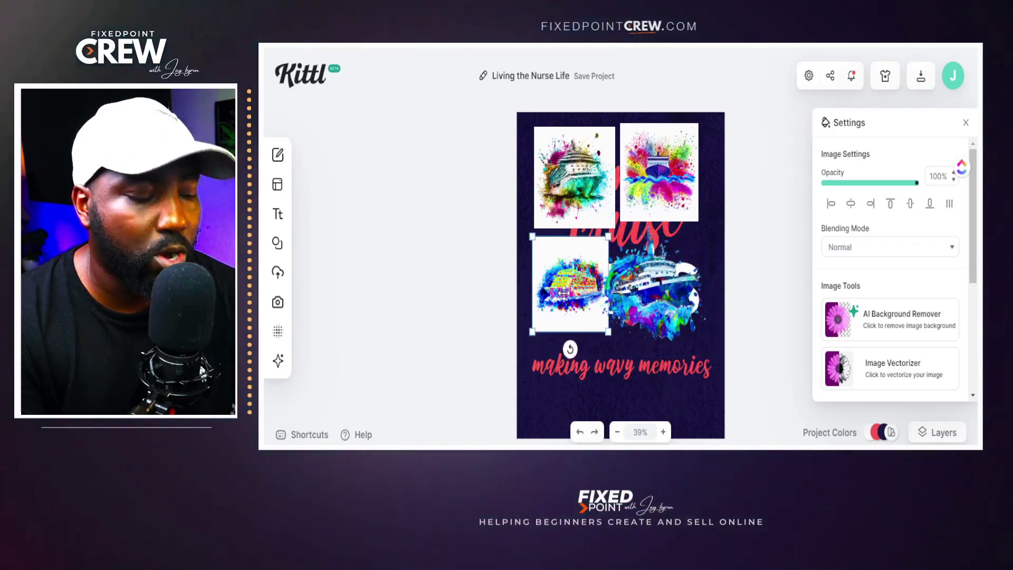
pyautogui.press('Delete')
pyautogui.click(573, 177)
pyautogui.press('Delete')
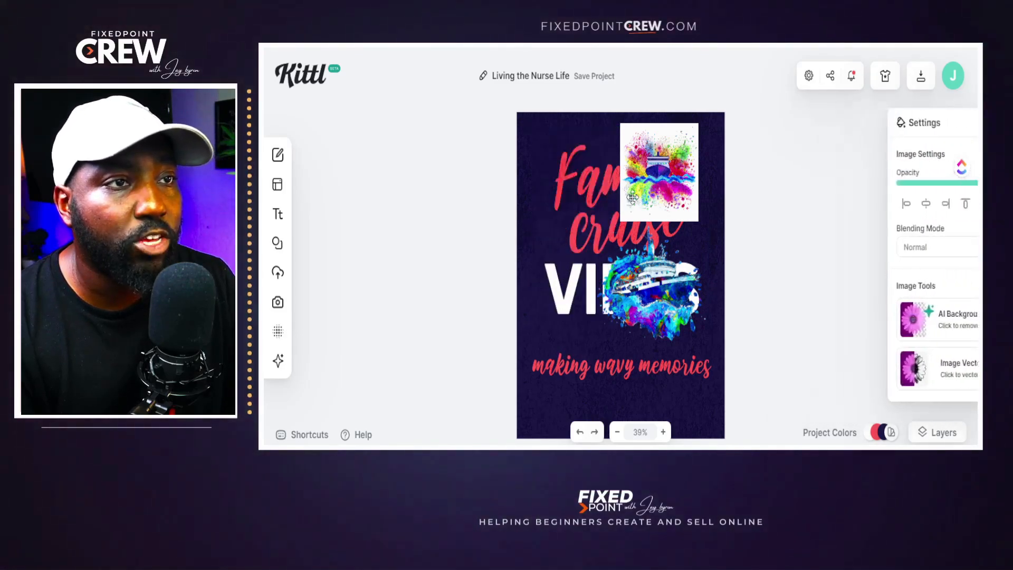
pyautogui.click(662, 181)
pyautogui.press('Delete')
pyautogui.moveTo(654, 306); pyautogui.dragTo(636, 330)
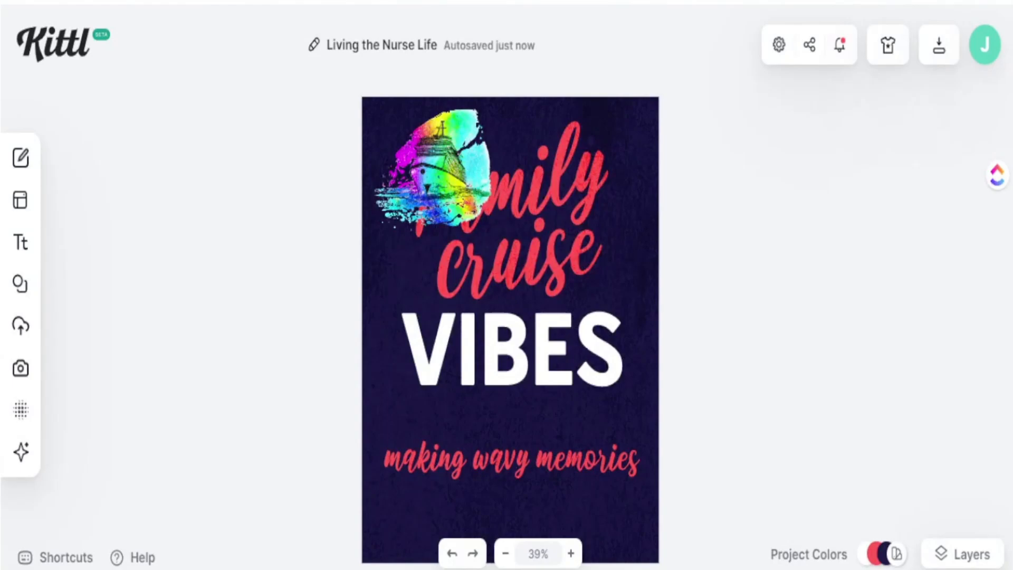
# Position the rainbow ship image near the artboard's upper-left, enlarge it to span the full width, and send it behind the text
pyautogui.moveTo(396, 200); pyautogui.dragTo(409, 243)
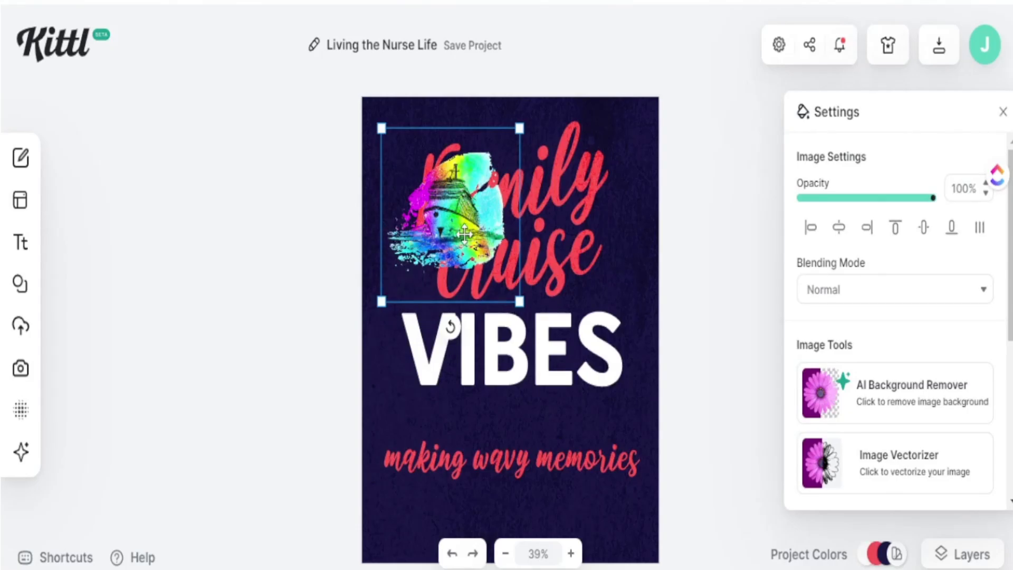
pyautogui.moveTo(478, 229); pyautogui.dragTo(492, 302)
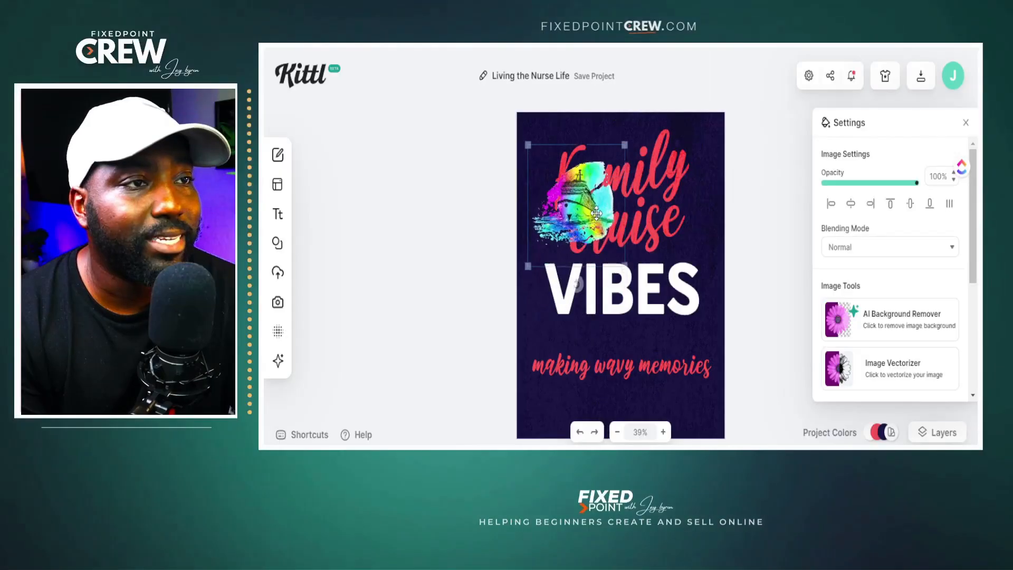
pyautogui.moveTo(596, 214)
pyautogui.mouseDown()
pyautogui.moveTo(575, 167)
pyautogui.moveTo(591, 196)
pyautogui.mouseUp()
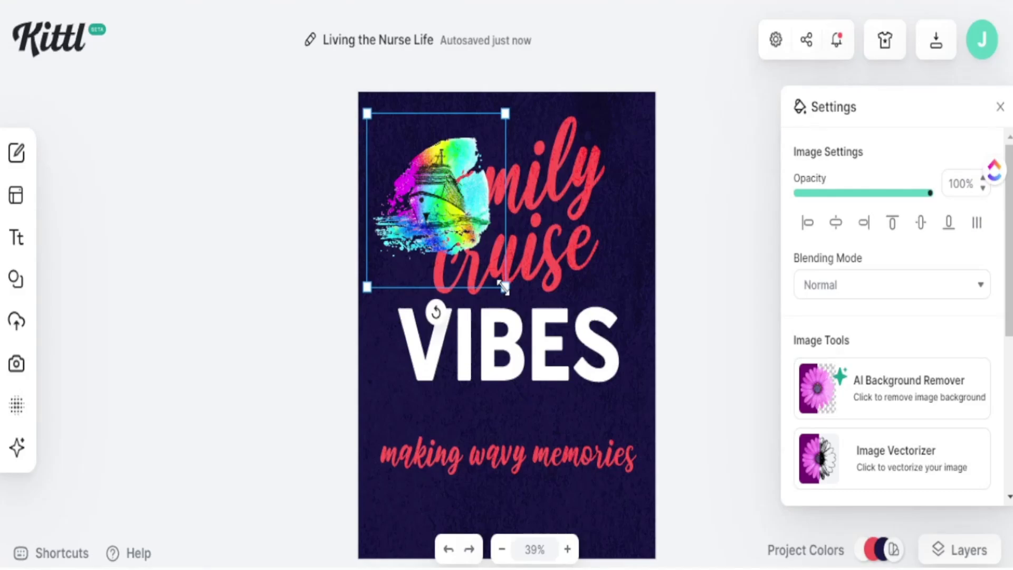
pyautogui.moveTo(504, 288); pyautogui.dragTo(620, 439)
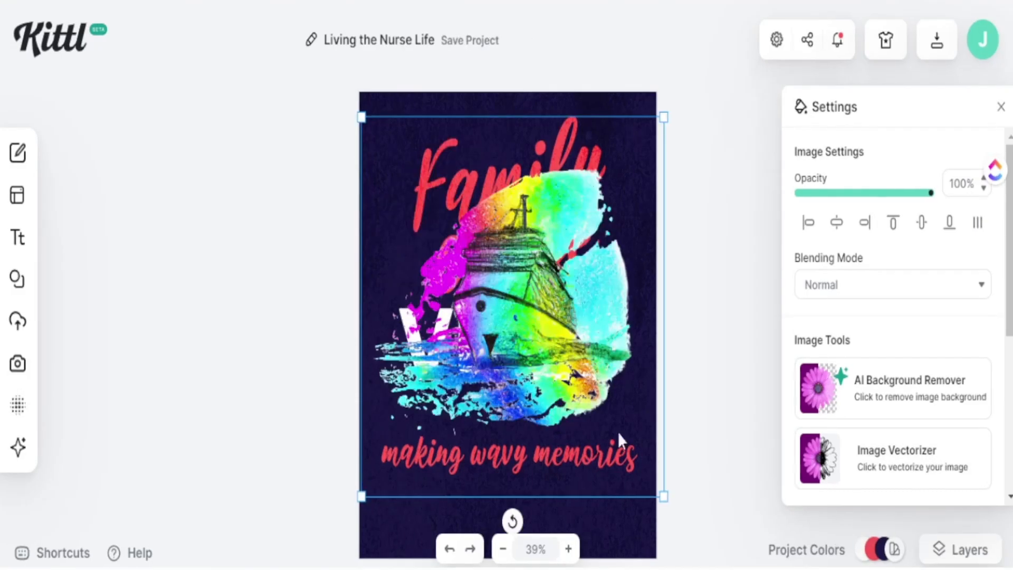
pyautogui.rightClick(523, 281)
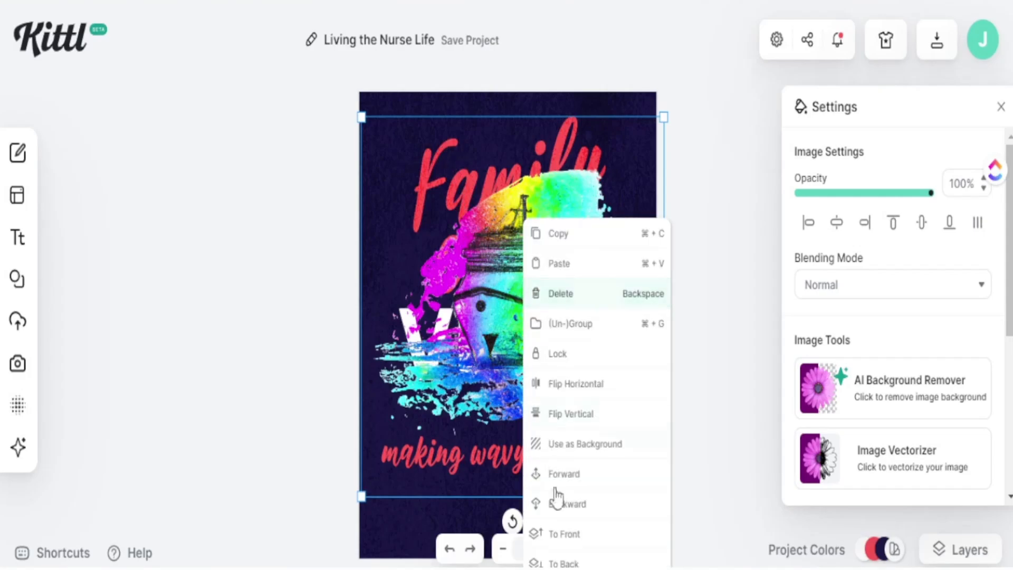
pyautogui.click(564, 563)
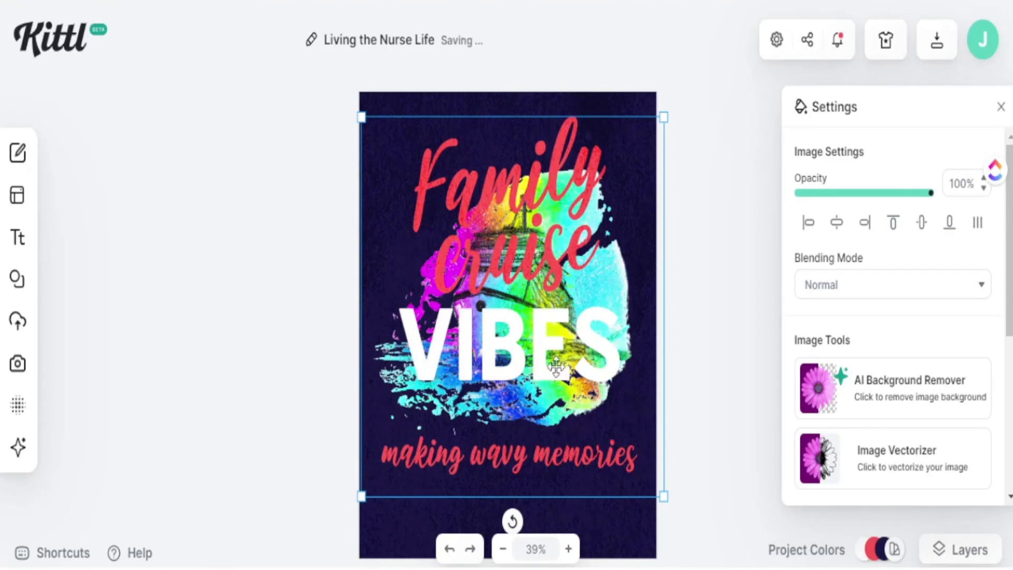
# Move the VIBES, cruise and Family text lines down slightly and reposition the rainbow ship behind them
pyautogui.moveTo(549, 363); pyautogui.dragTo(547, 383)
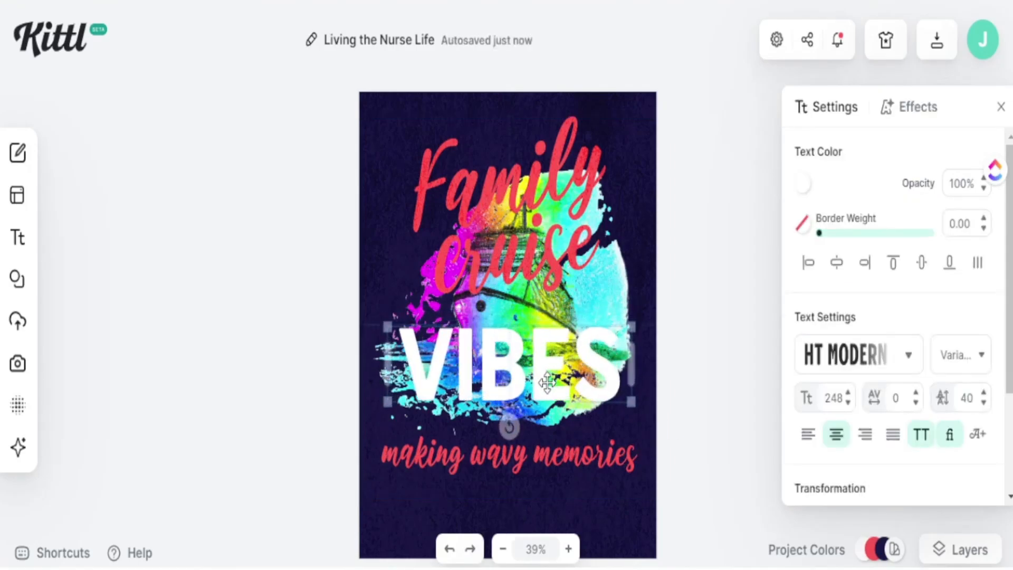
pyautogui.click(520, 273)
pyautogui.click(547, 195)
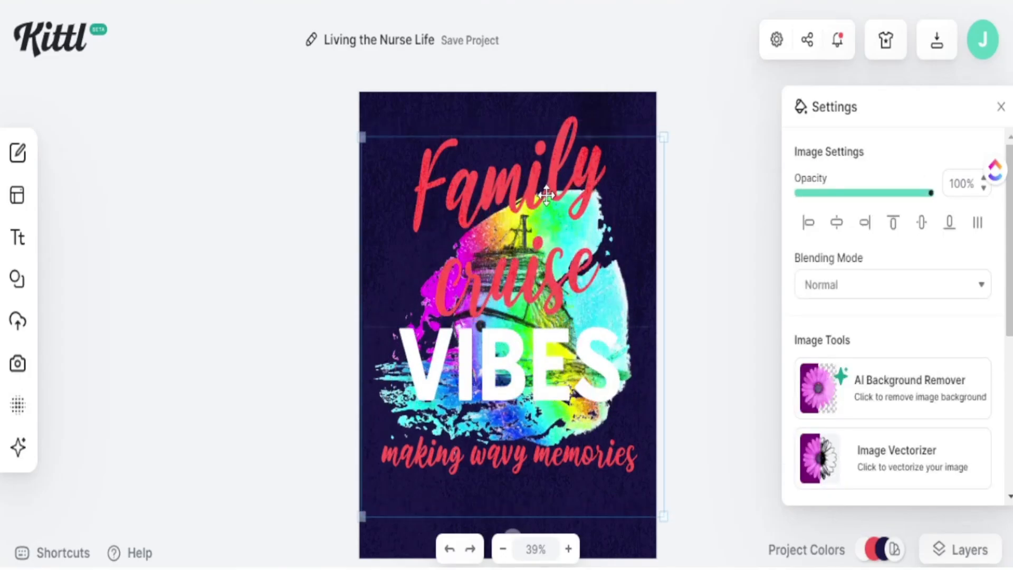
pyautogui.moveTo(546, 195); pyautogui.dragTo(546, 172)
pyautogui.click(450, 202)
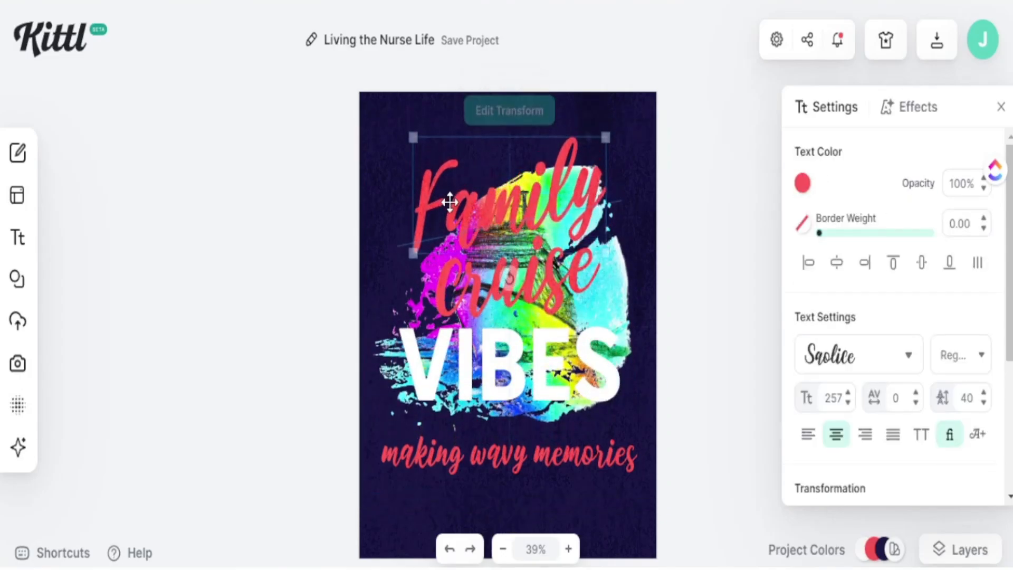
pyautogui.moveTo(450, 201); pyautogui.dragTo(451, 204)
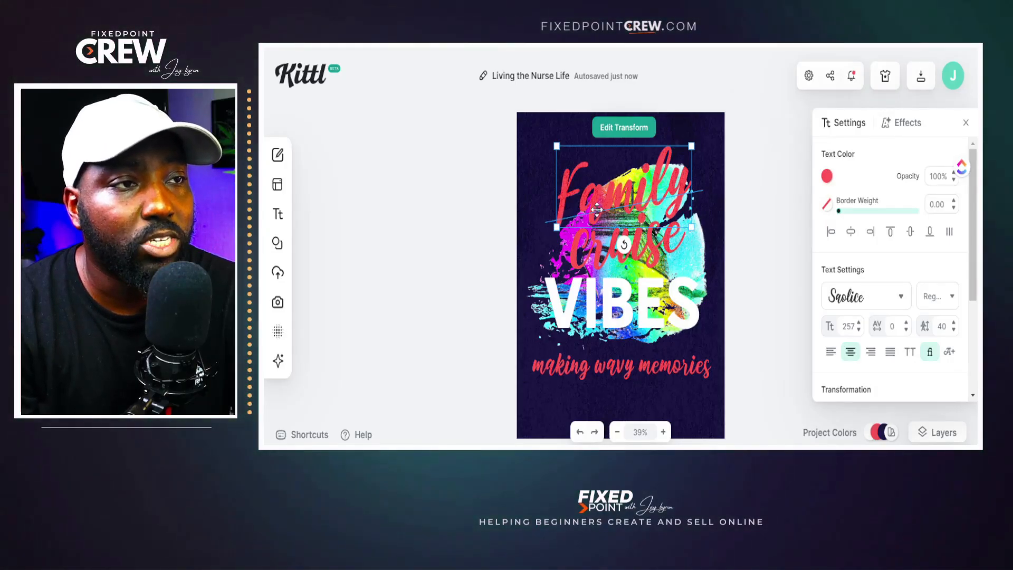
# Recolour the Family and cruise script text white
pyautogui.click(520, 192)
pyautogui.click(574, 193)
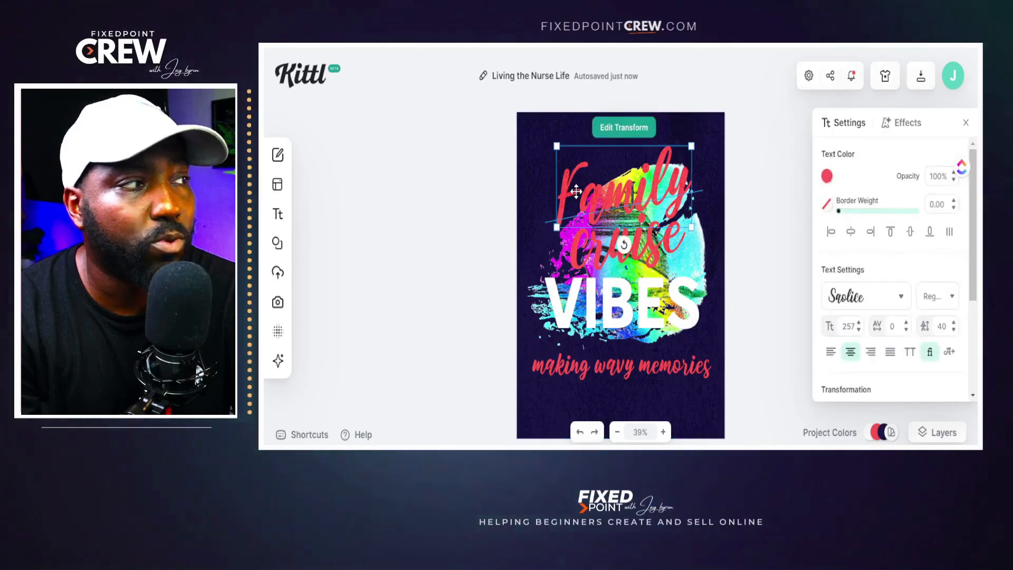
pyautogui.click(827, 176)
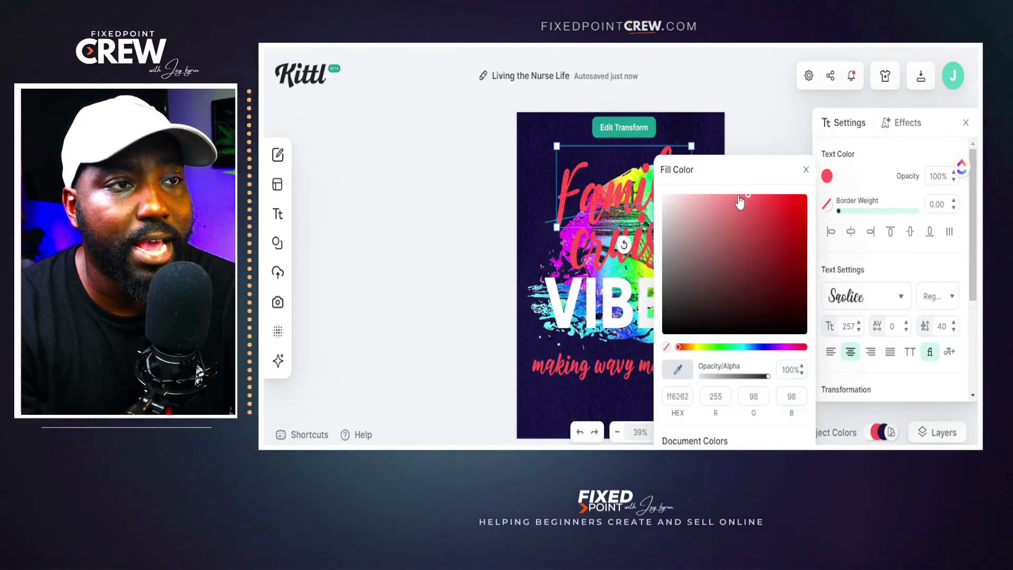
pyautogui.click(675, 201)
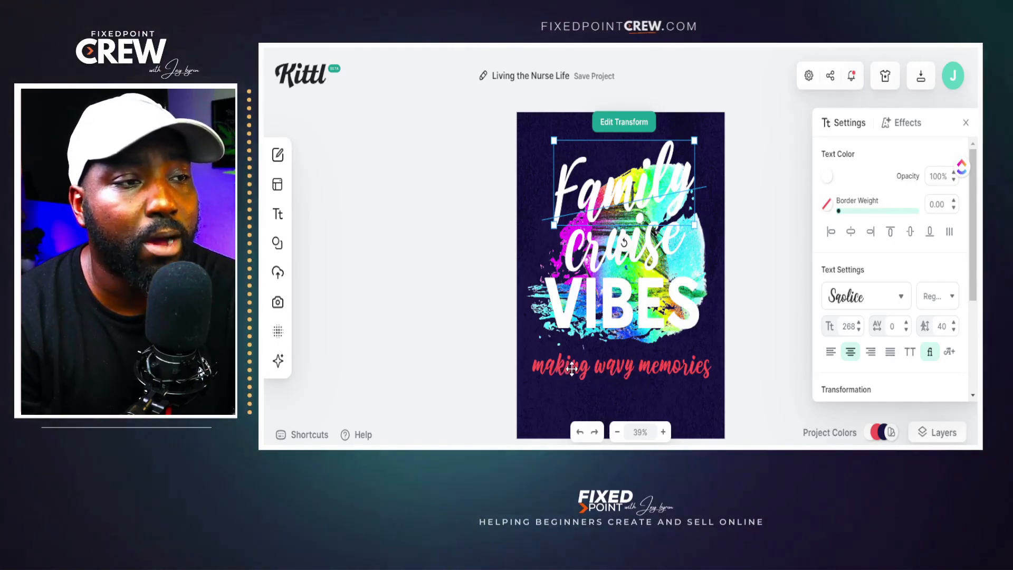
# Recolour the "making wavy memories" tagline white (ffffff) and nudge it up slightly closer to VIBES
pyautogui.click(618, 371)
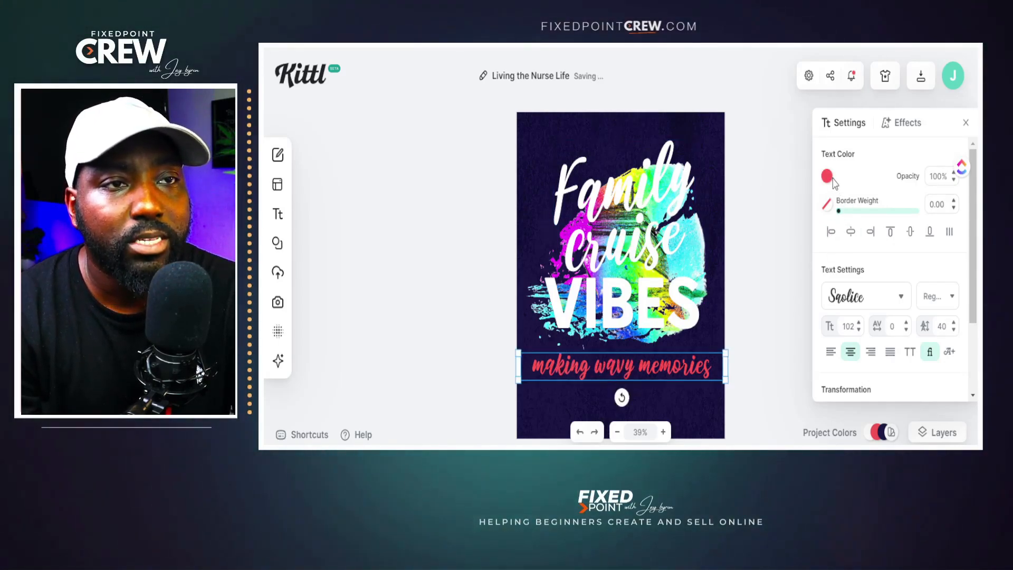
pyautogui.click(827, 177)
pyautogui.click(685, 203)
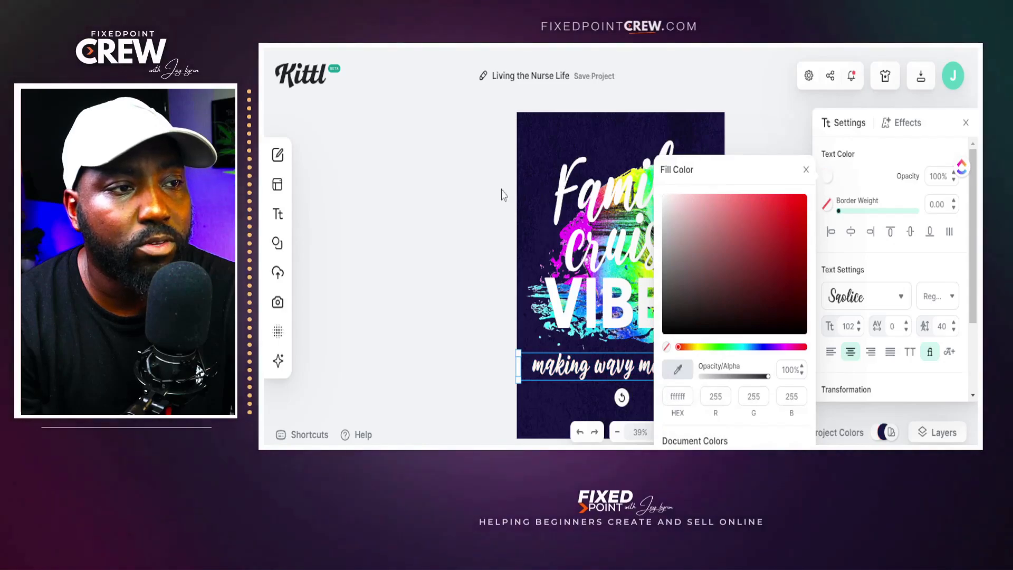
pyautogui.click(443, 231)
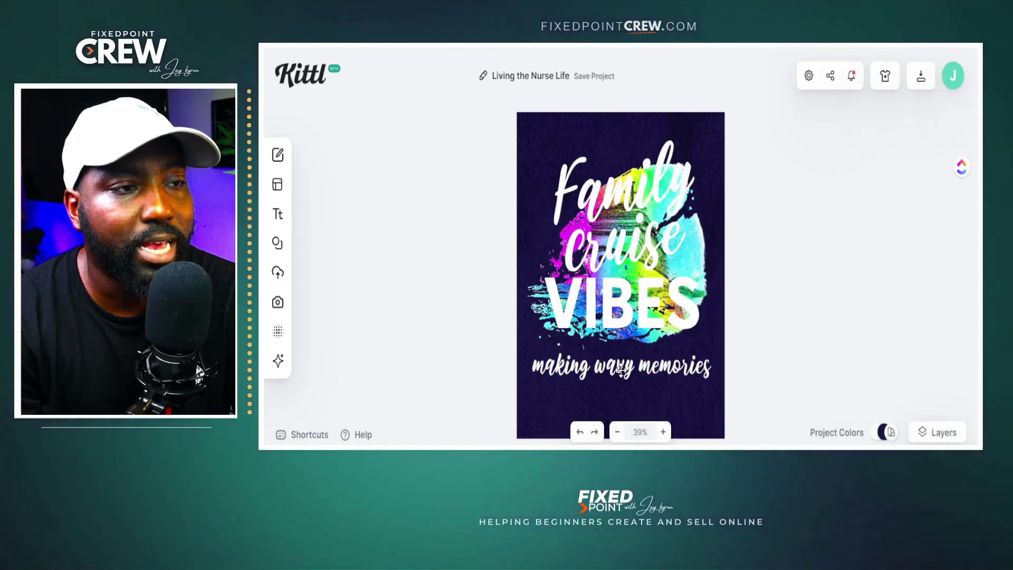
pyautogui.click(622, 364)
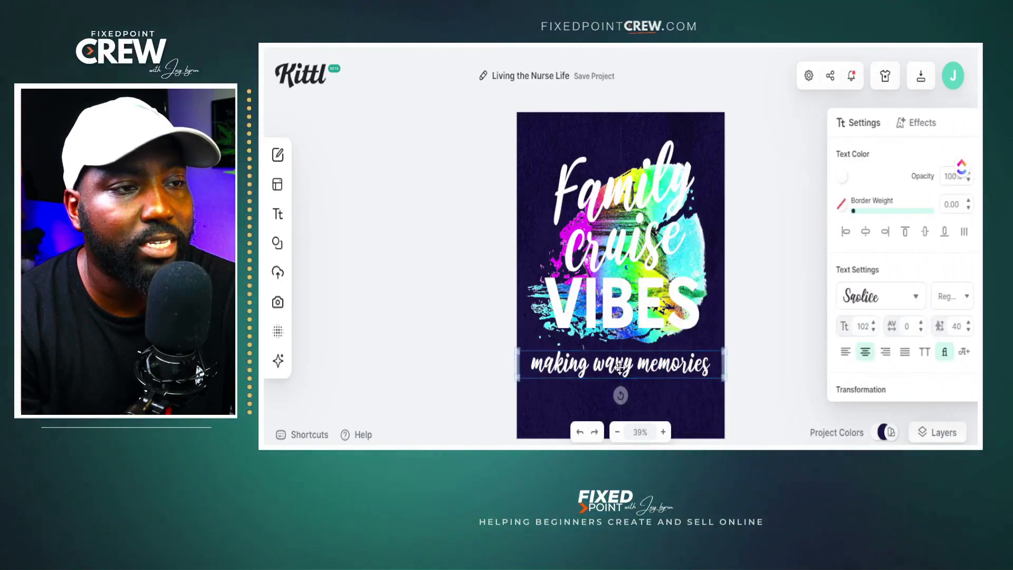
pyautogui.click(531, 139)
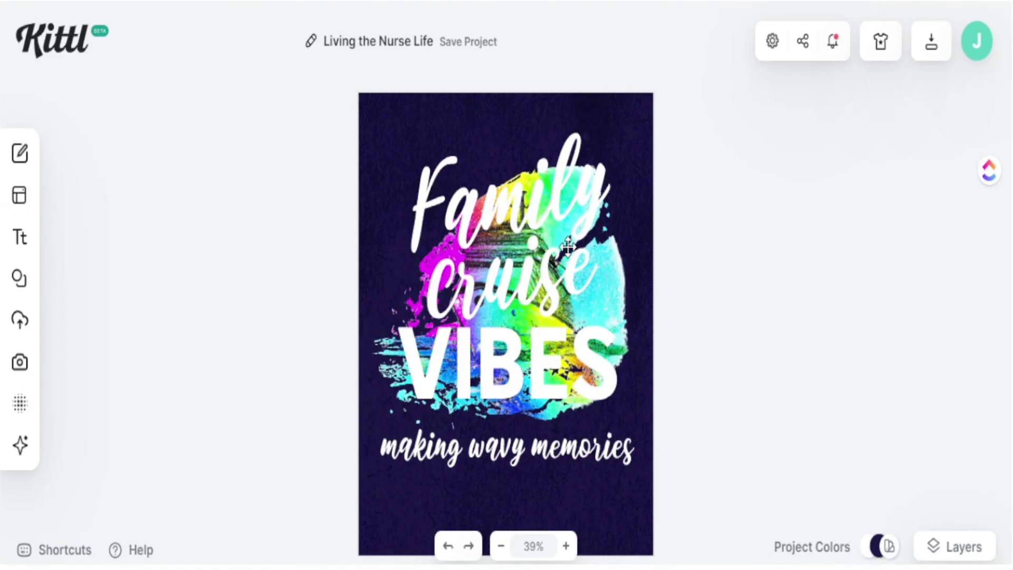
# Change the artboard's background from dark navy to a brighter solid blue
pyautogui.moveTo(18, 306)
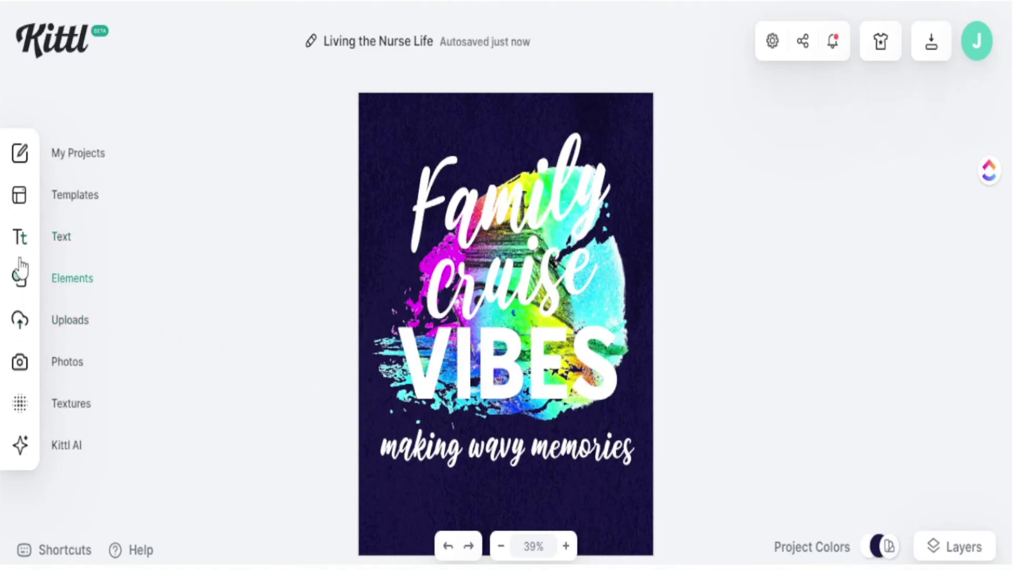
pyautogui.click(20, 405)
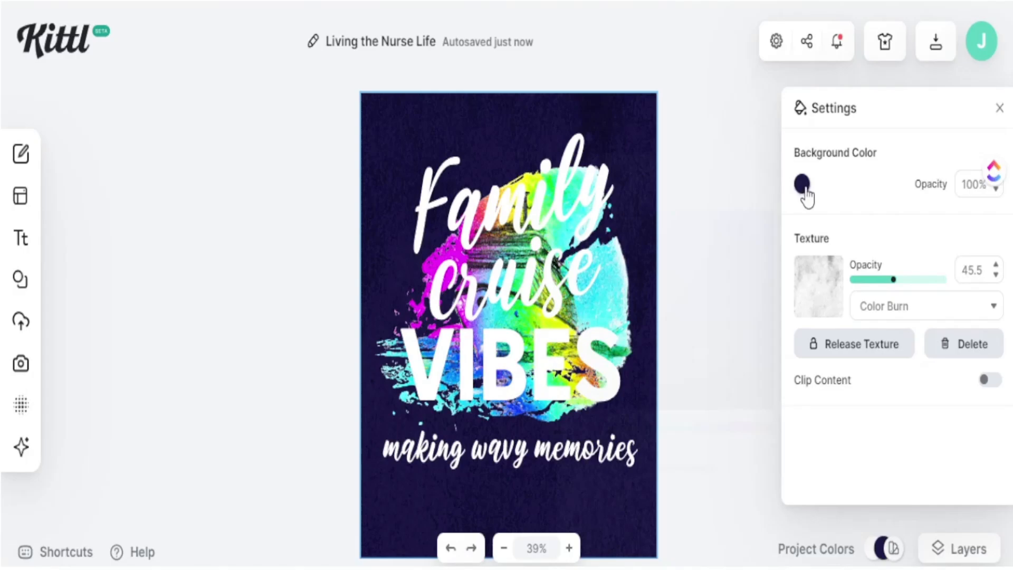
pyautogui.click(802, 185)
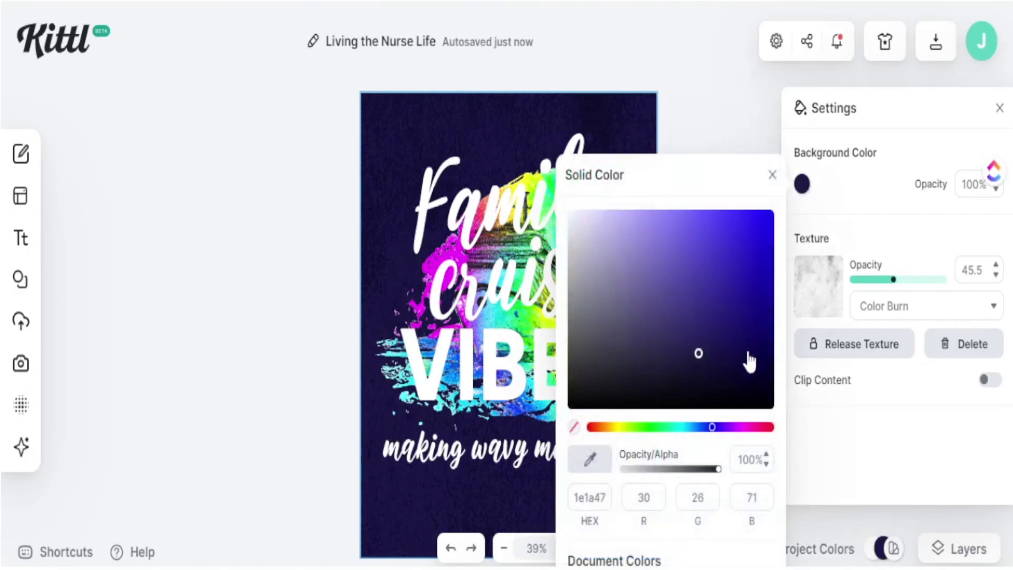
pyautogui.click(574, 427)
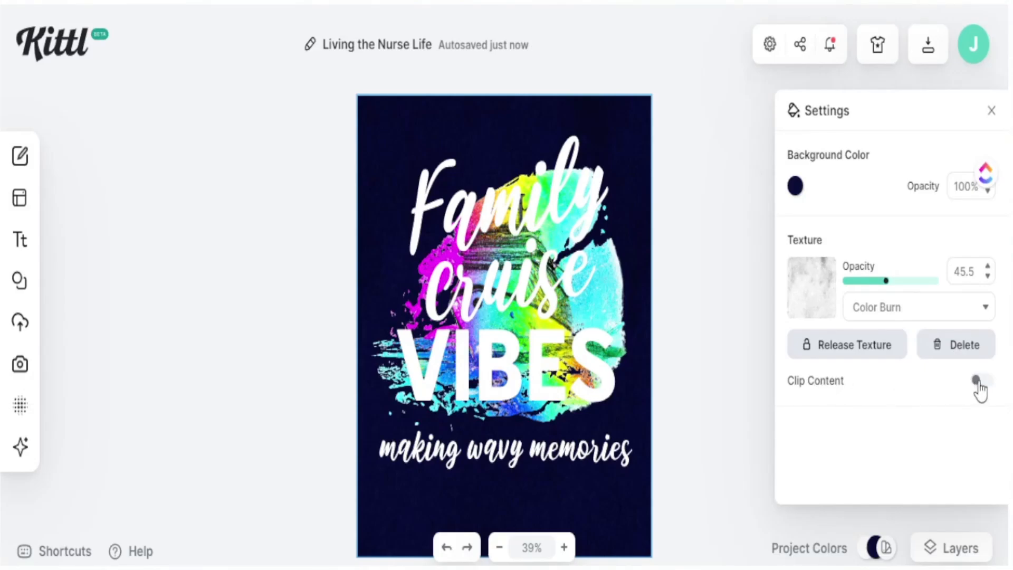
pyautogui.click(795, 191)
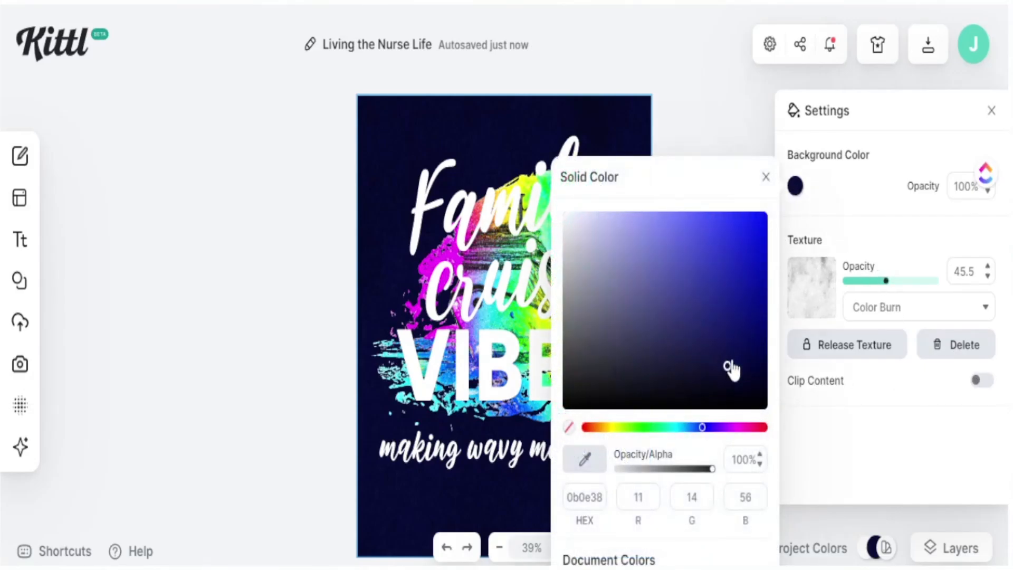
pyautogui.moveTo(731, 366); pyautogui.dragTo(733, 305)
pyautogui.click(690, 129)
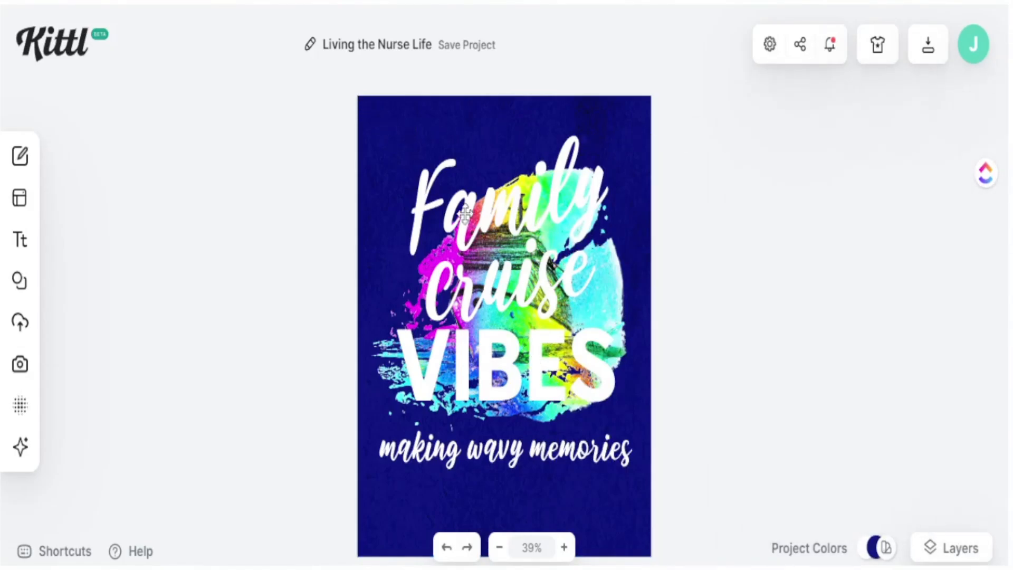
# Toggle the artboard's Clip Content setting to compare the background with and without its texture, leaving the setting on
pyautogui.click(424, 119)
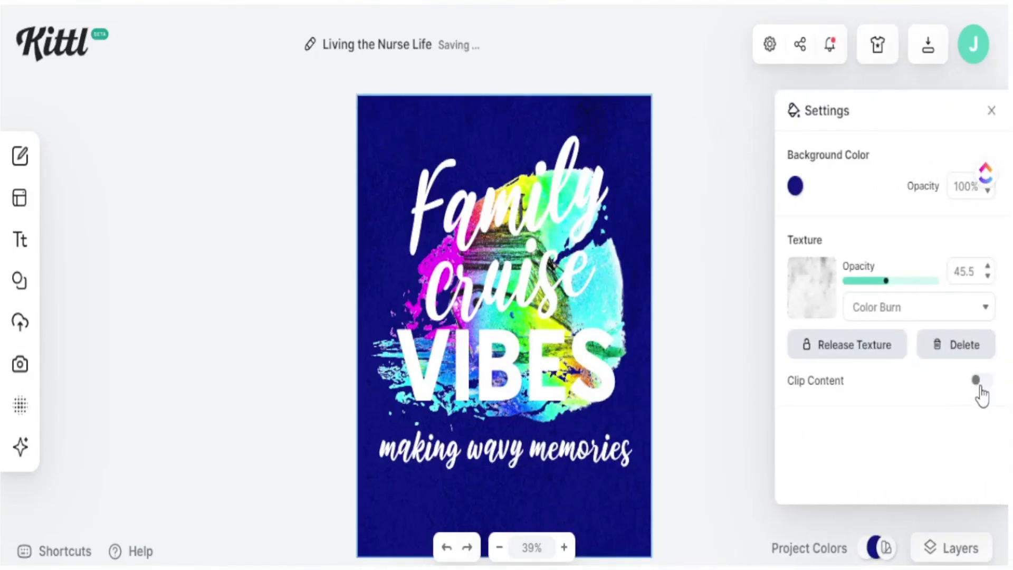
pyautogui.click(978, 381)
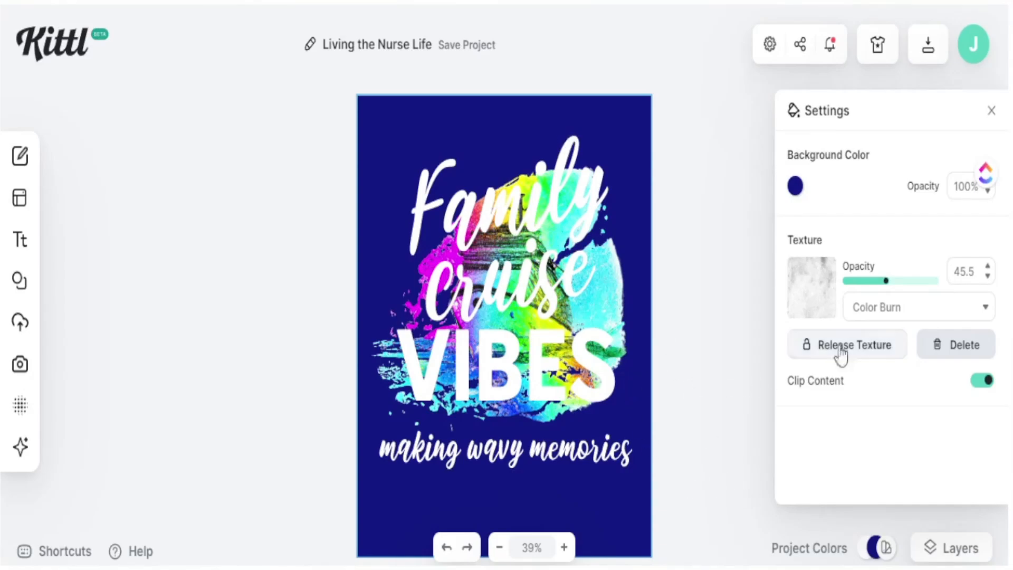
pyautogui.click(984, 381)
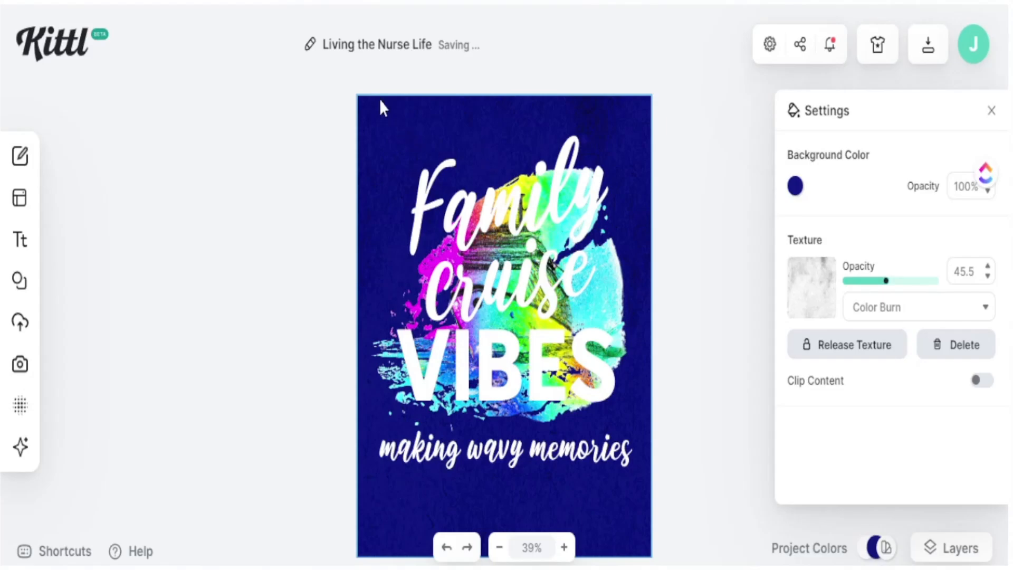
pyautogui.click(980, 385)
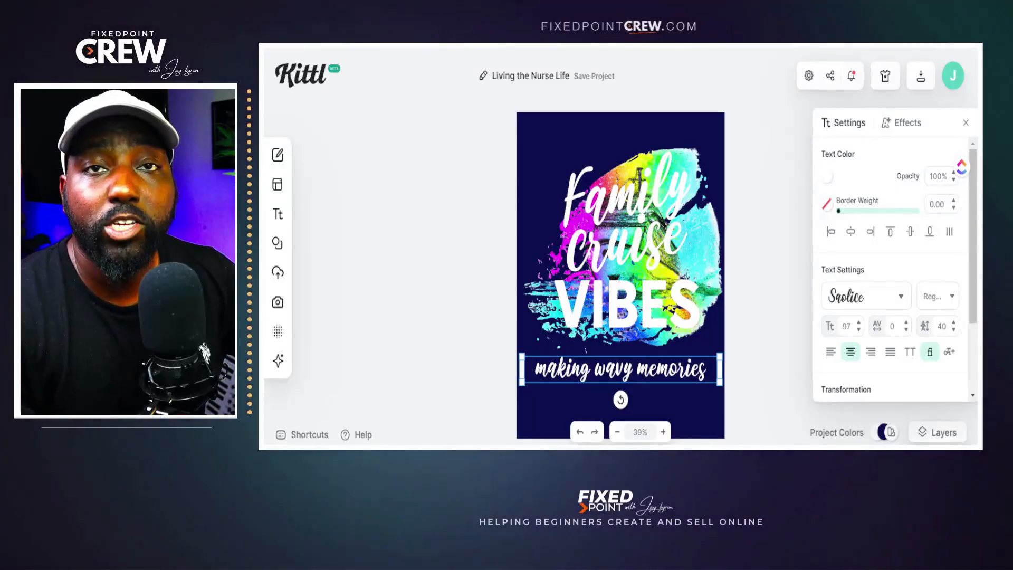
# Select the ship image together with all the text lines and group them
pyautogui.click(744, 405)
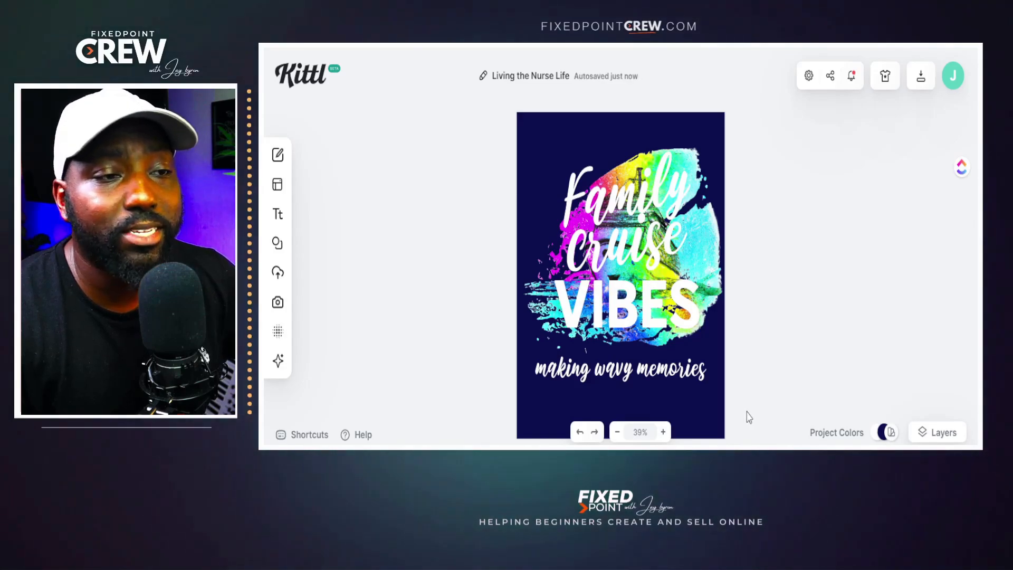
pyautogui.moveTo(749, 414); pyautogui.dragTo(510, 175)
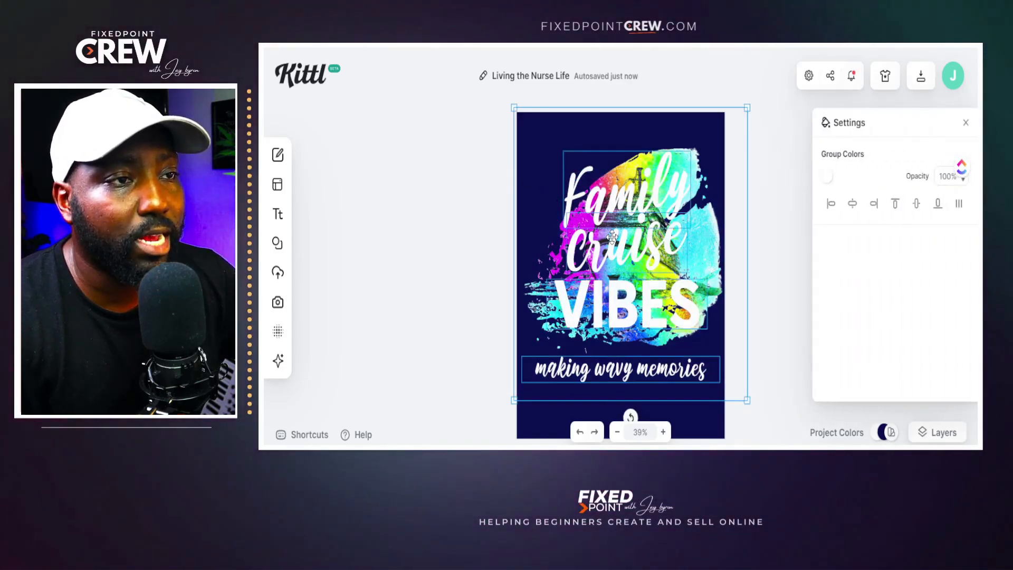
pyautogui.rightClick(613, 226)
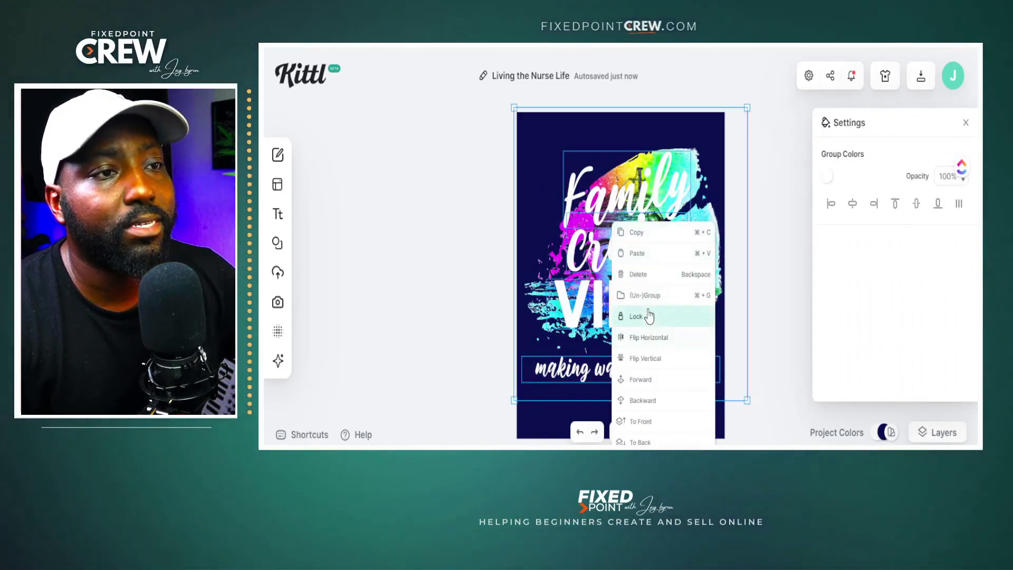
pyautogui.click(646, 295)
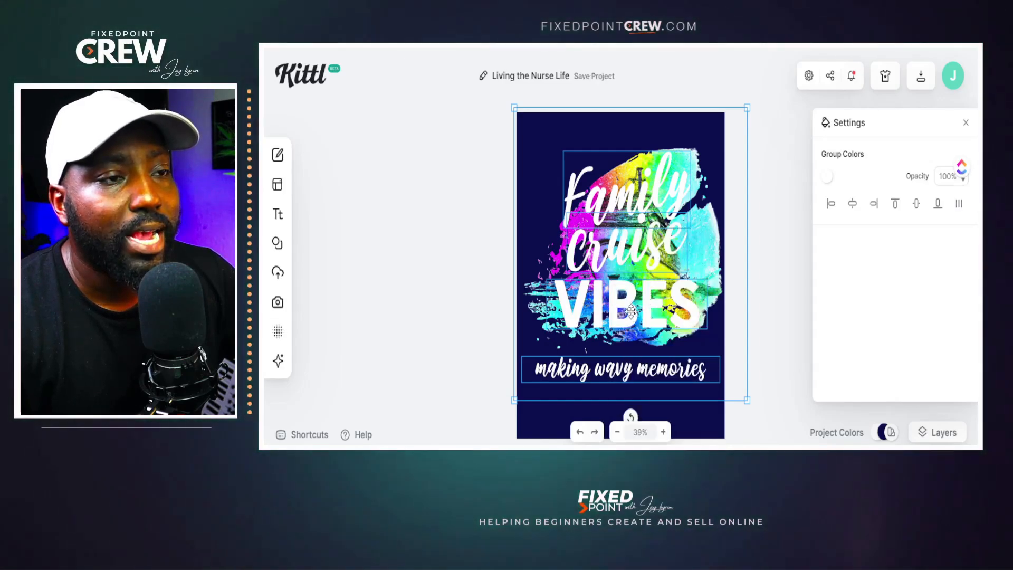
# Resize and reposition the grouped cruise design so its artwork nearly fills the artboard's width, and open the project's download options
pyautogui.moveTo(631, 312); pyautogui.dragTo(624, 314)
pyautogui.moveTo(516, 379); pyautogui.dragTo(548, 402)
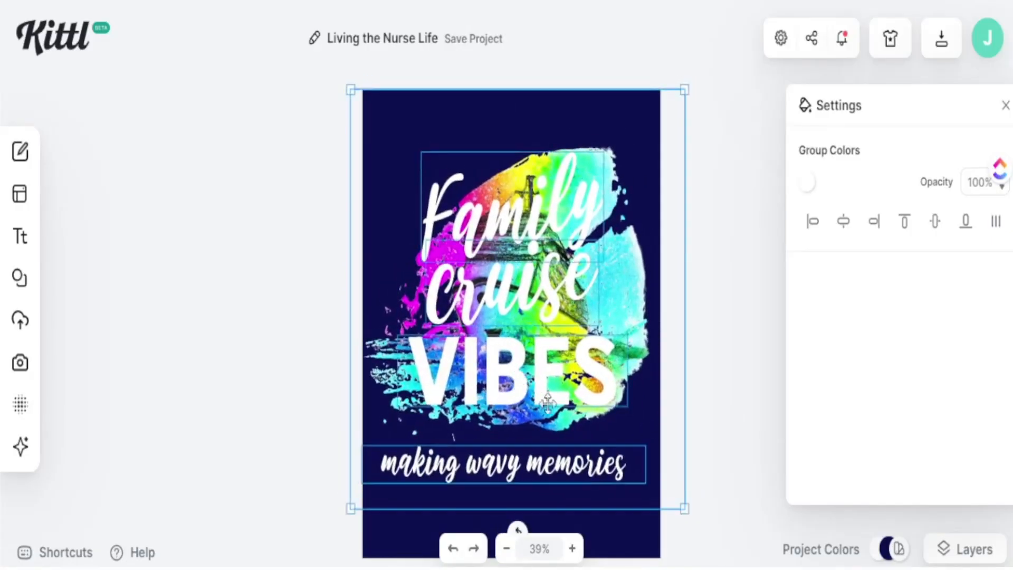
pyautogui.moveTo(681, 508); pyautogui.dragTo(681, 504)
pyautogui.moveTo(613, 439); pyautogui.dragTo(604, 427)
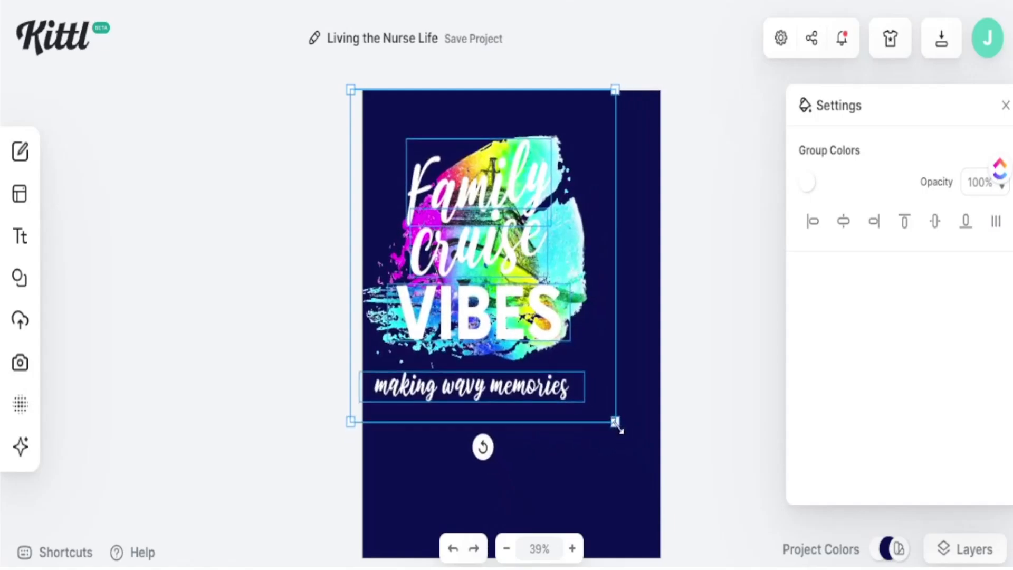
pyautogui.moveTo(522, 316); pyautogui.dragTo(539, 328)
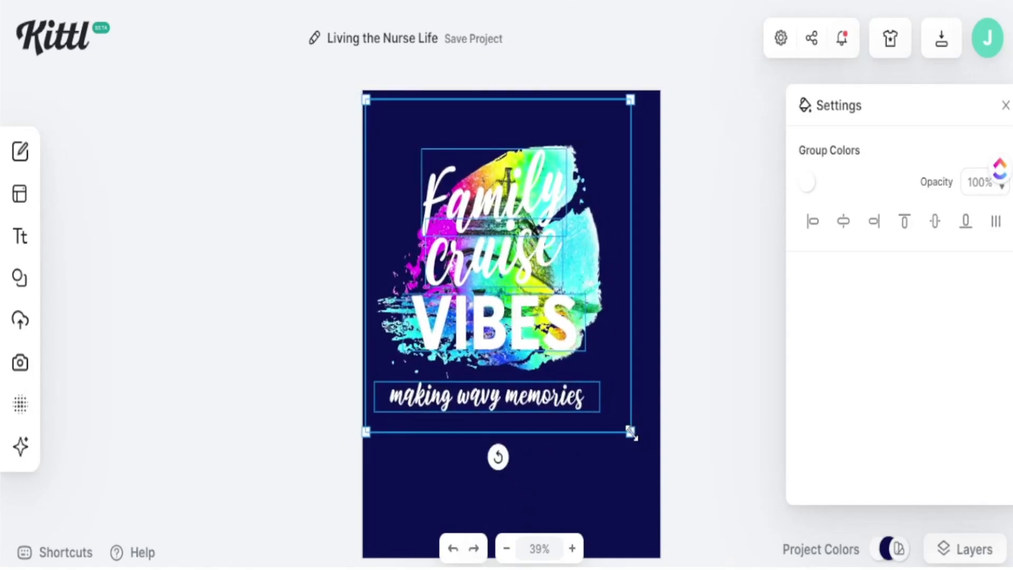
pyautogui.moveTo(632, 433); pyautogui.dragTo(689, 506)
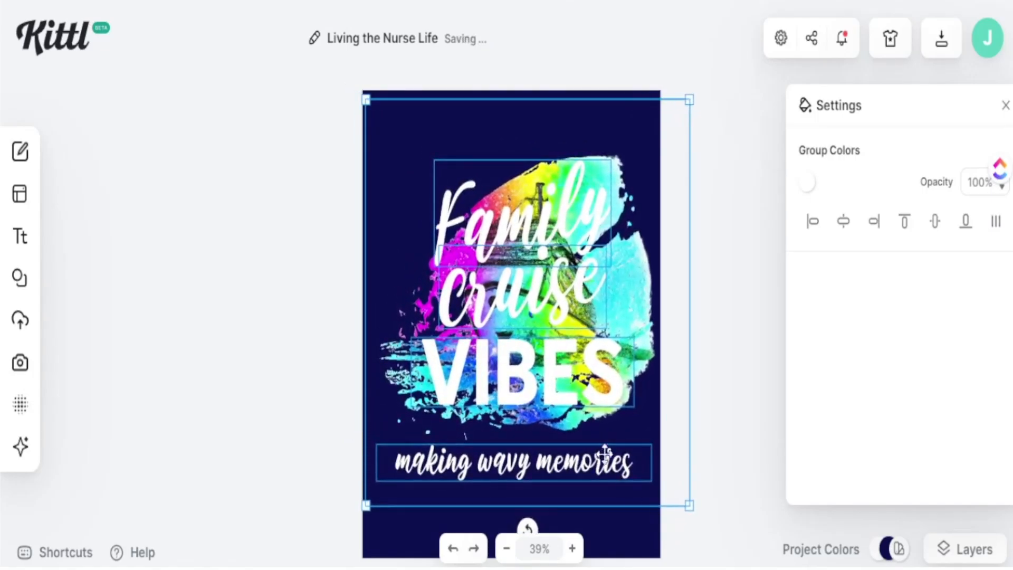
pyautogui.moveTo(605, 452); pyautogui.dragTo(601, 455)
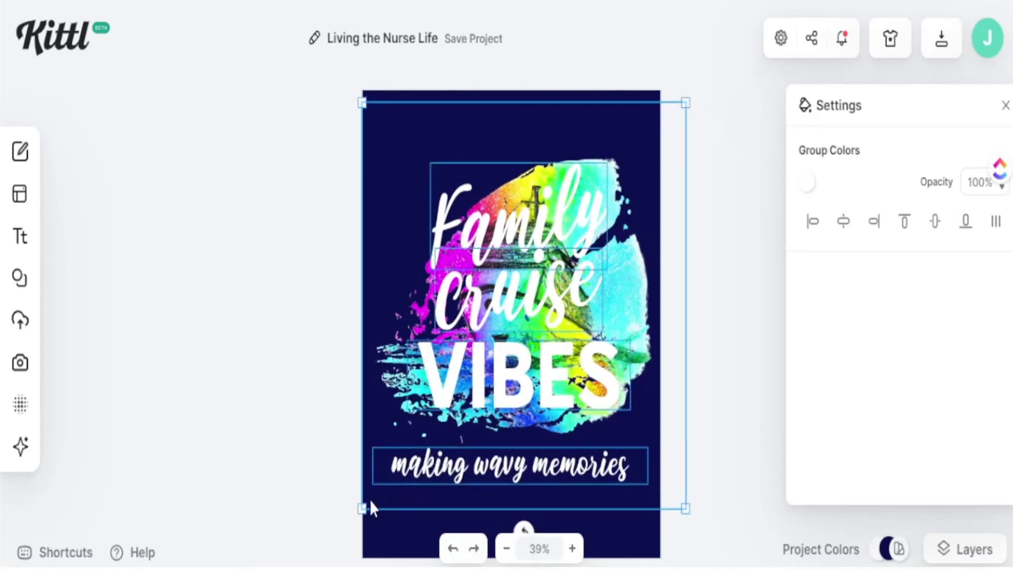
pyautogui.moveTo(361, 508); pyautogui.dragTo(357, 514)
pyautogui.moveTo(492, 353); pyautogui.dragTo(493, 343)
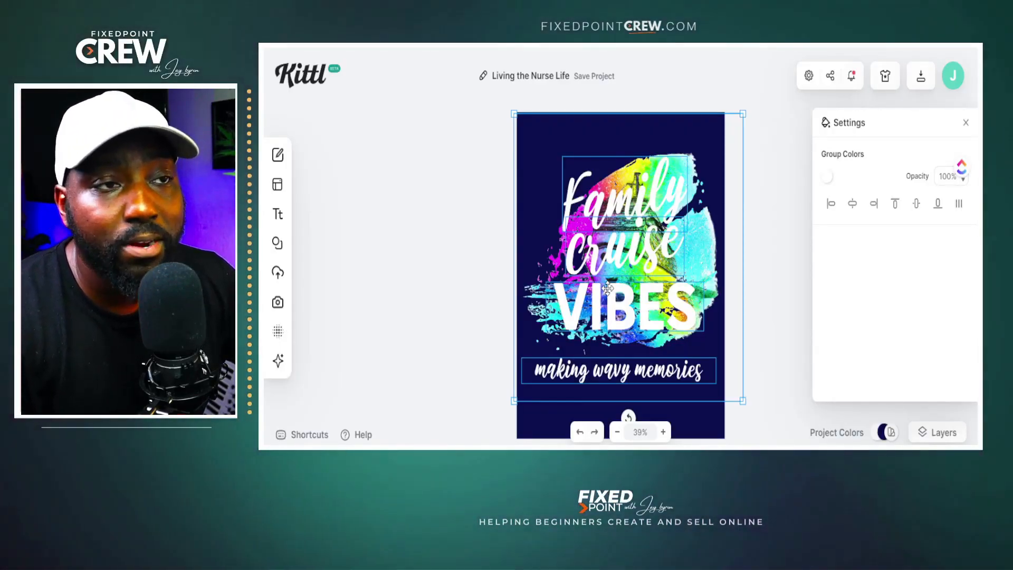
pyautogui.click(921, 77)
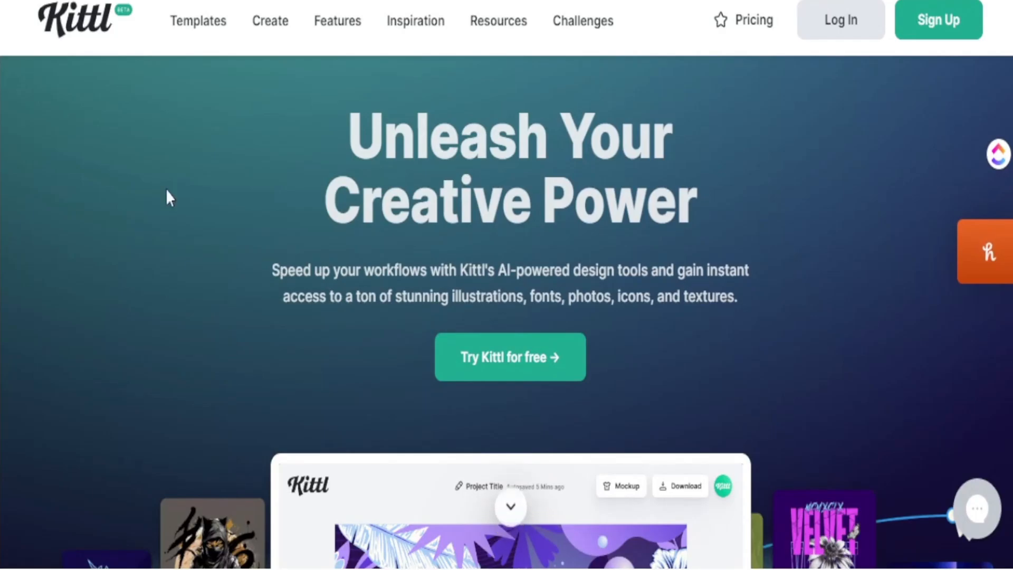
# Look through Kittl's homepage from the opening banner to the AI-Powered Design Tools & Mockups section
pyautogui.scroll(-6, 739, 317)
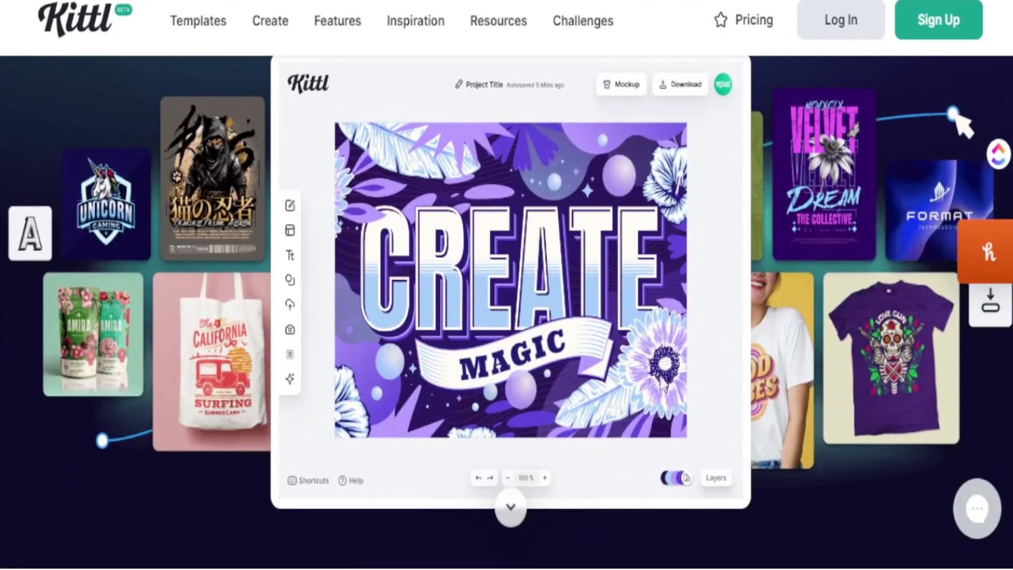
pyautogui.scroll(-10, 761, 390)
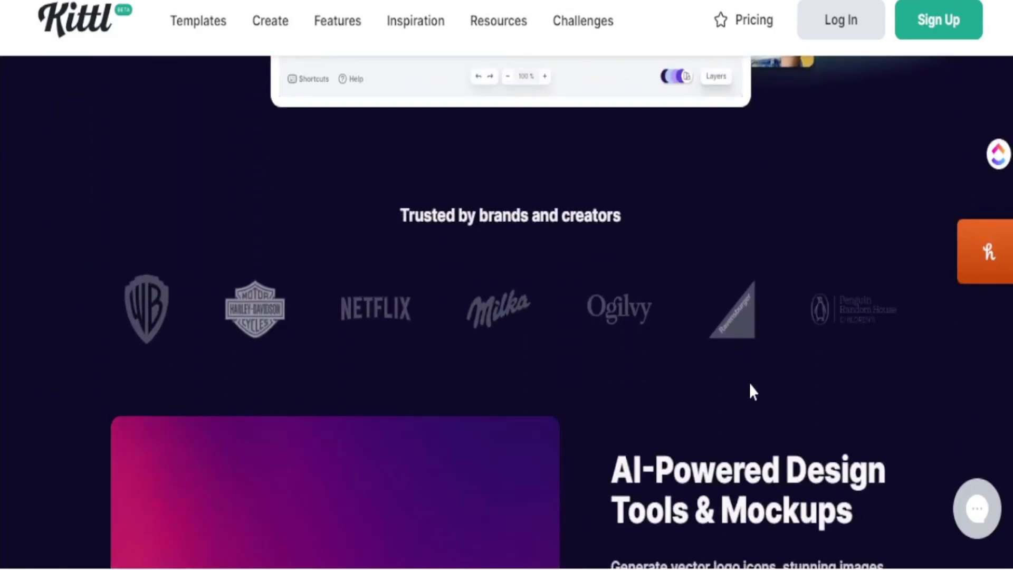
pyautogui.scroll(-3, 755, 390)
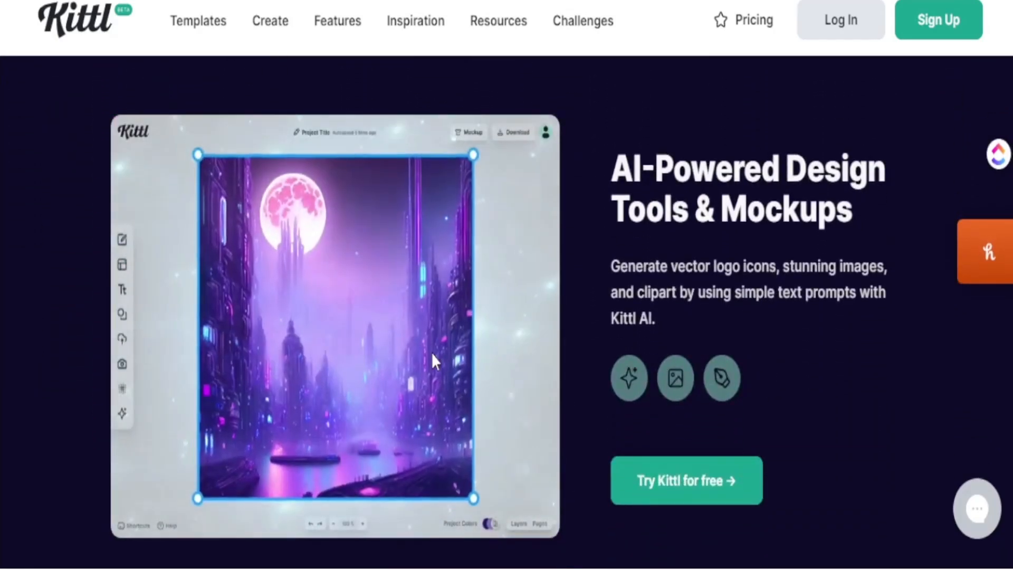